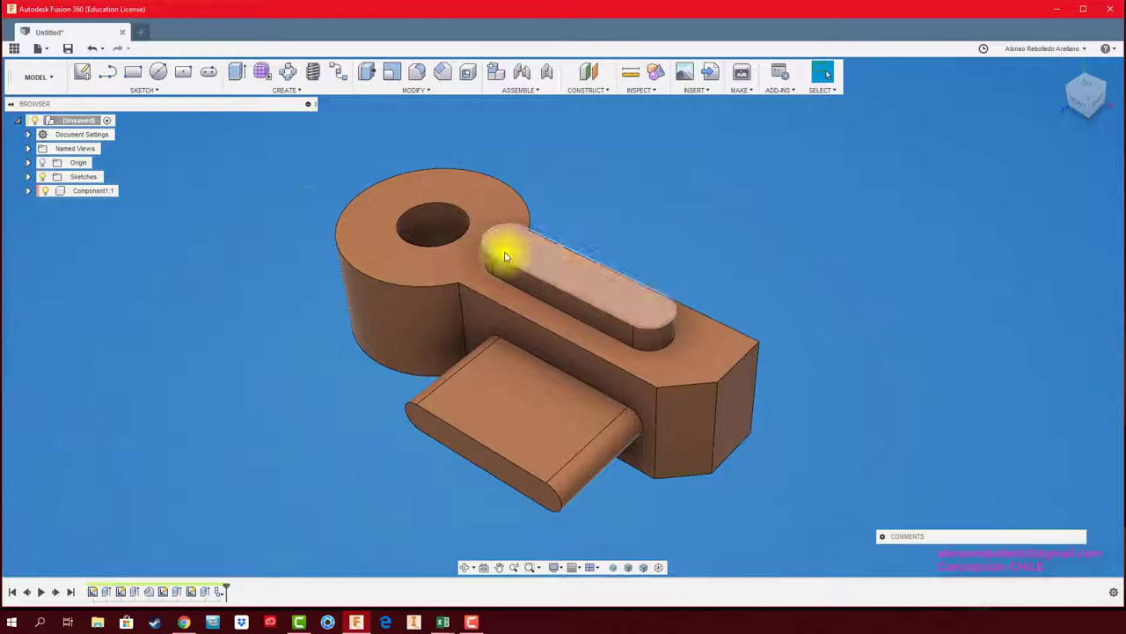
Sketch a circle on the block's small end face and extrude it 15.4 mm as a joined pin
left_click(162, 76)
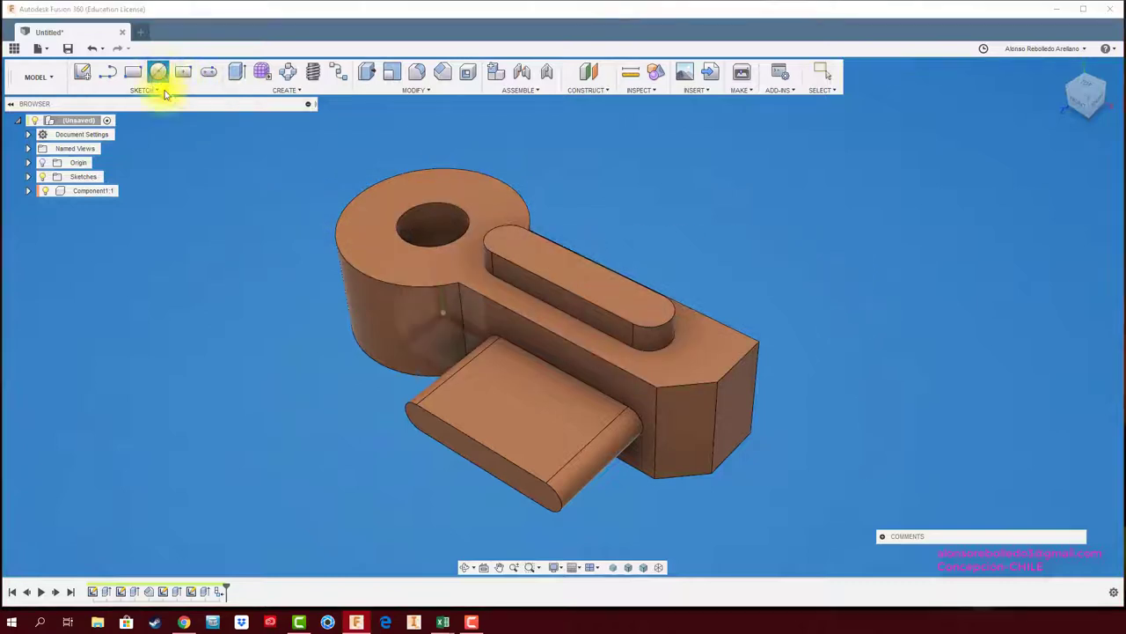
left_click(689, 427)
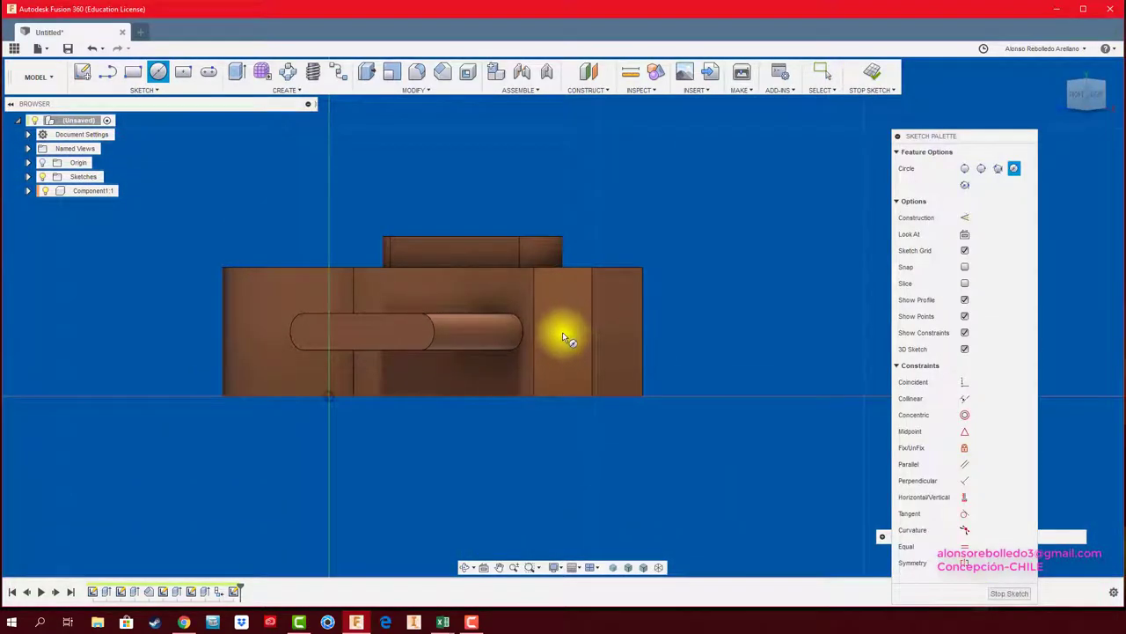
left_click(562, 332)
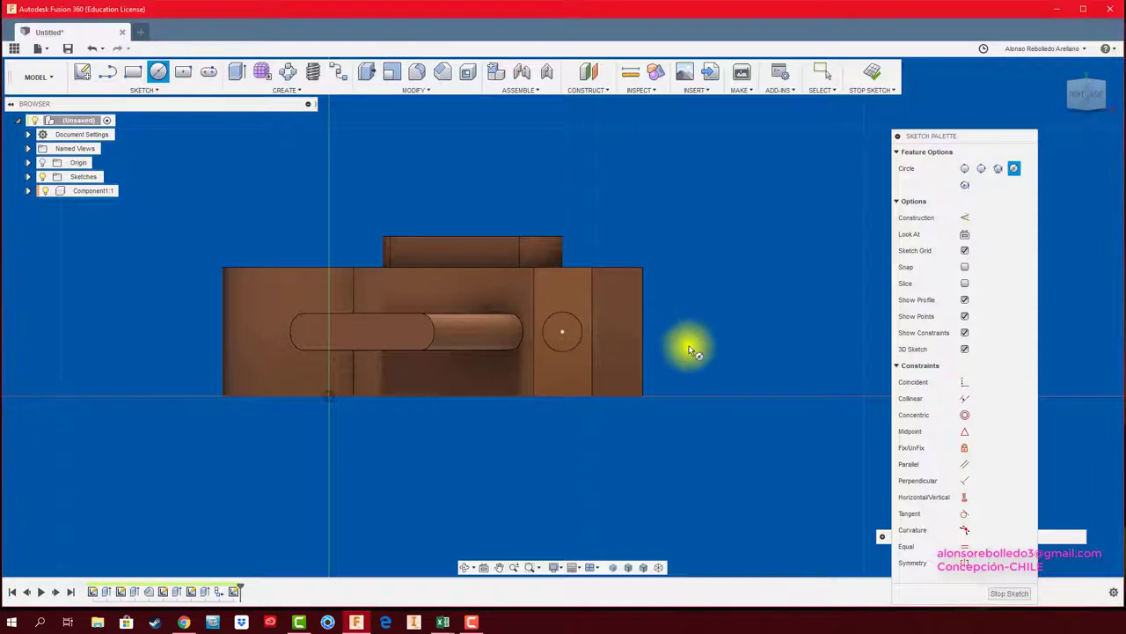
key("e")
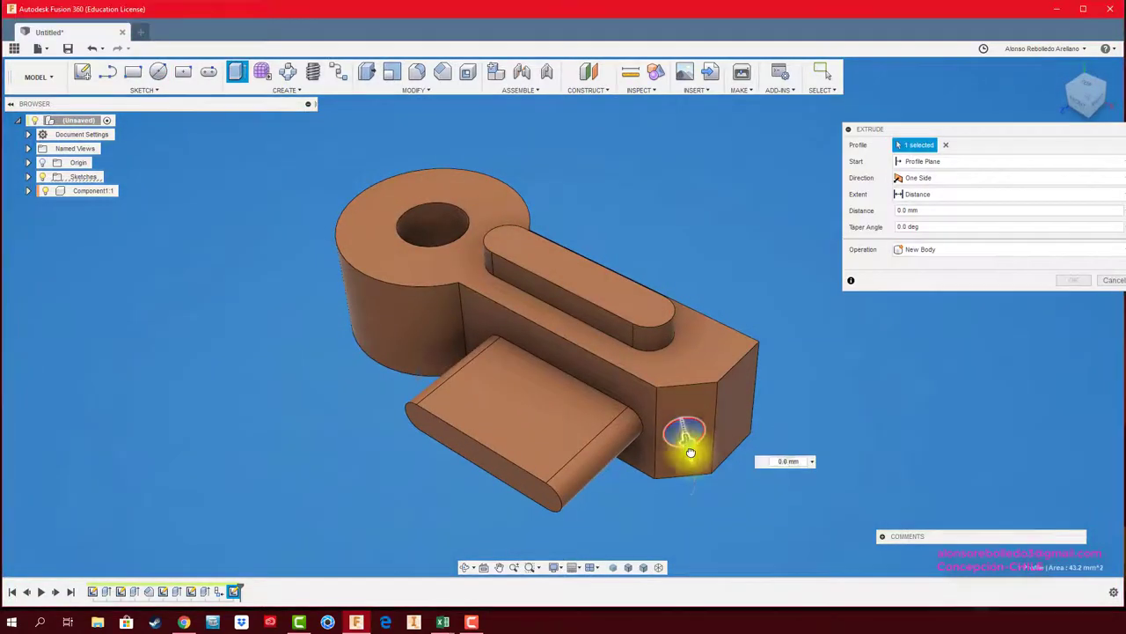
left_click_drag(691, 453, 702, 503)
left_click(1074, 282)
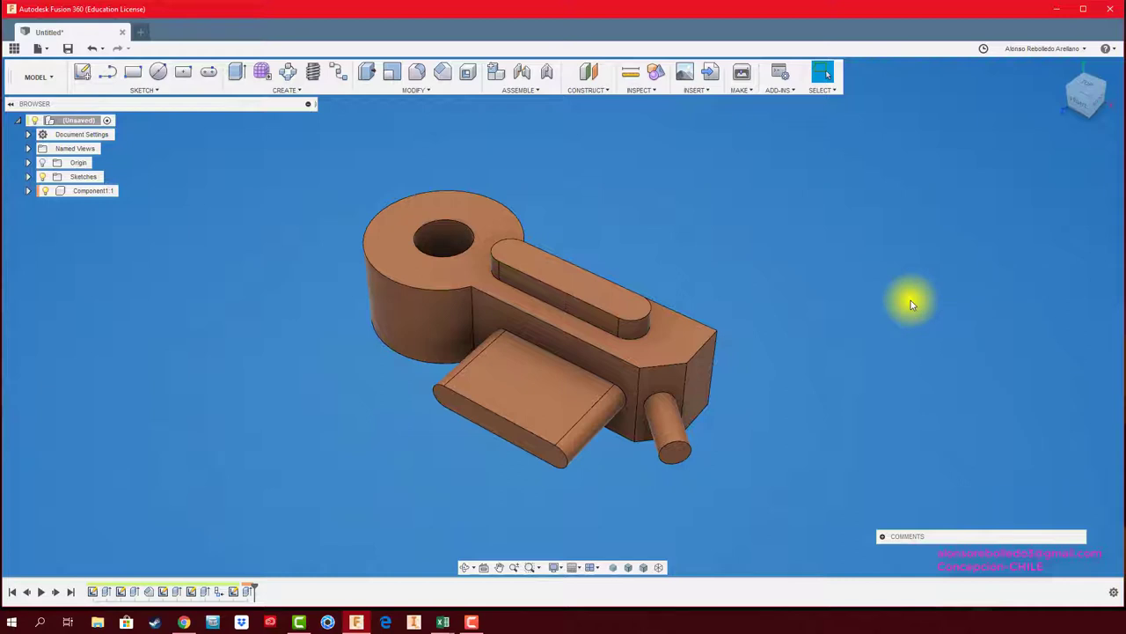
Orbit the model to a new angle and bring up the Construct menu's plane and axis options
middle_click_drag(911, 300, 789, 346, "shift")
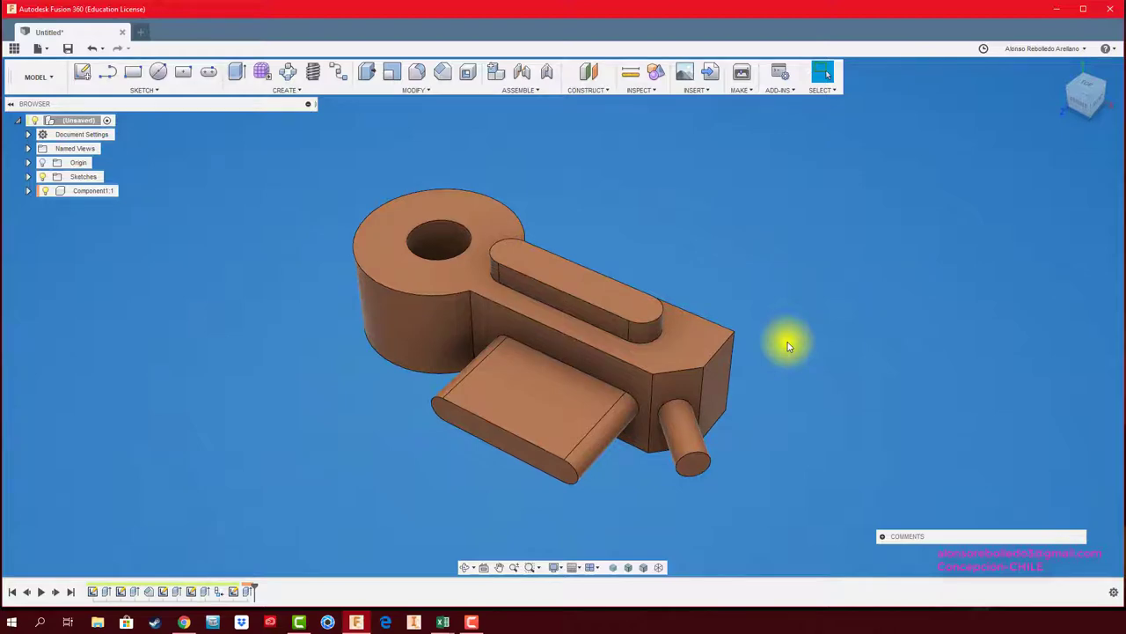
middle_click_drag(788, 346, 777, 288, "shift")
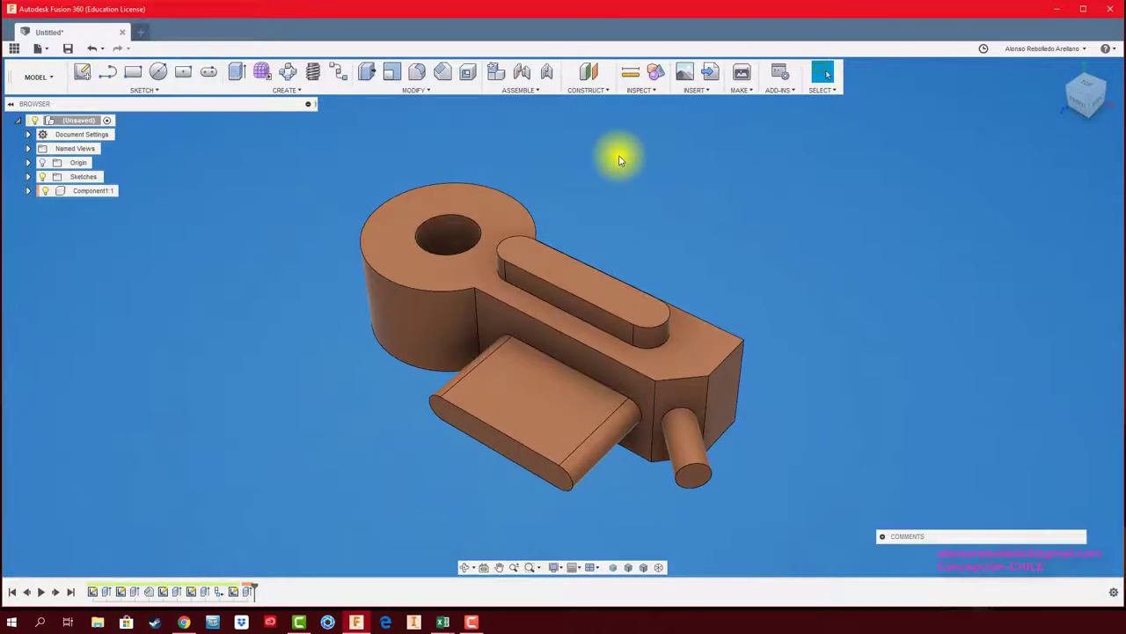
left_click(604, 92)
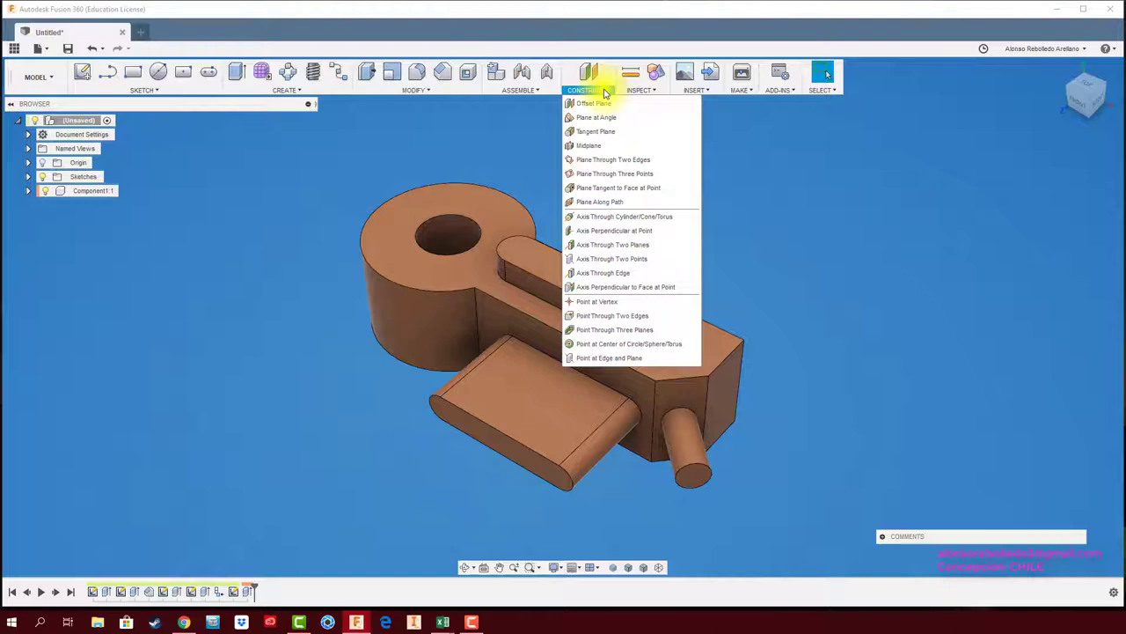
left_click(801, 250)
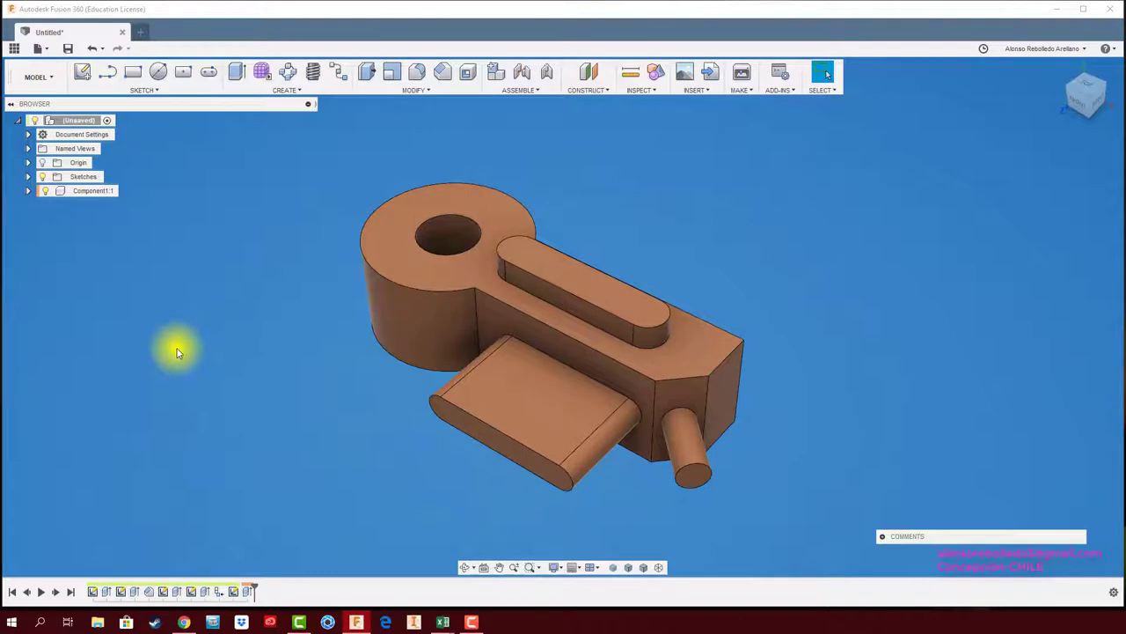
left_click(586, 90)
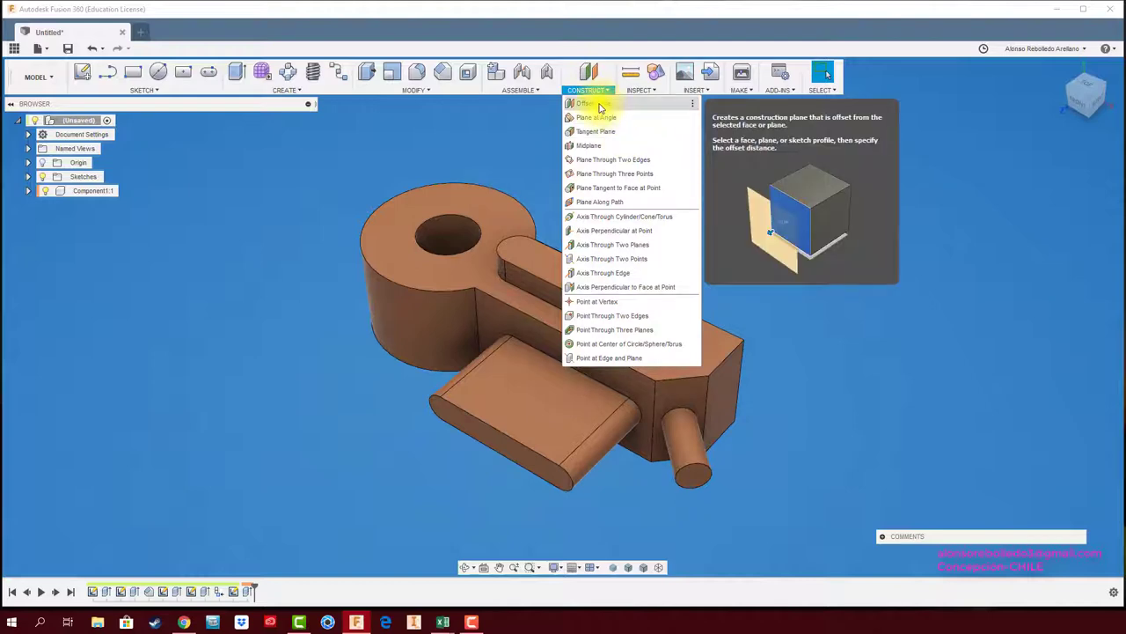
Create an offset plane 20 mm out from the block's end face and enlarge its extent
left_click(601, 106)
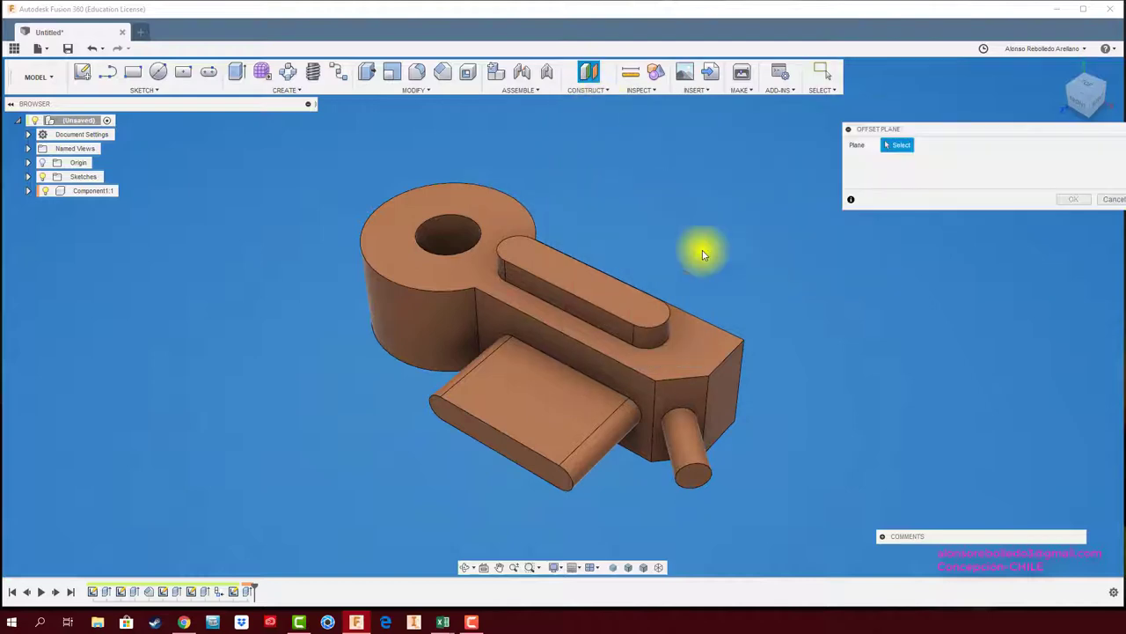
left_click(730, 392)
middle_click_drag(792, 420, 570, 272)
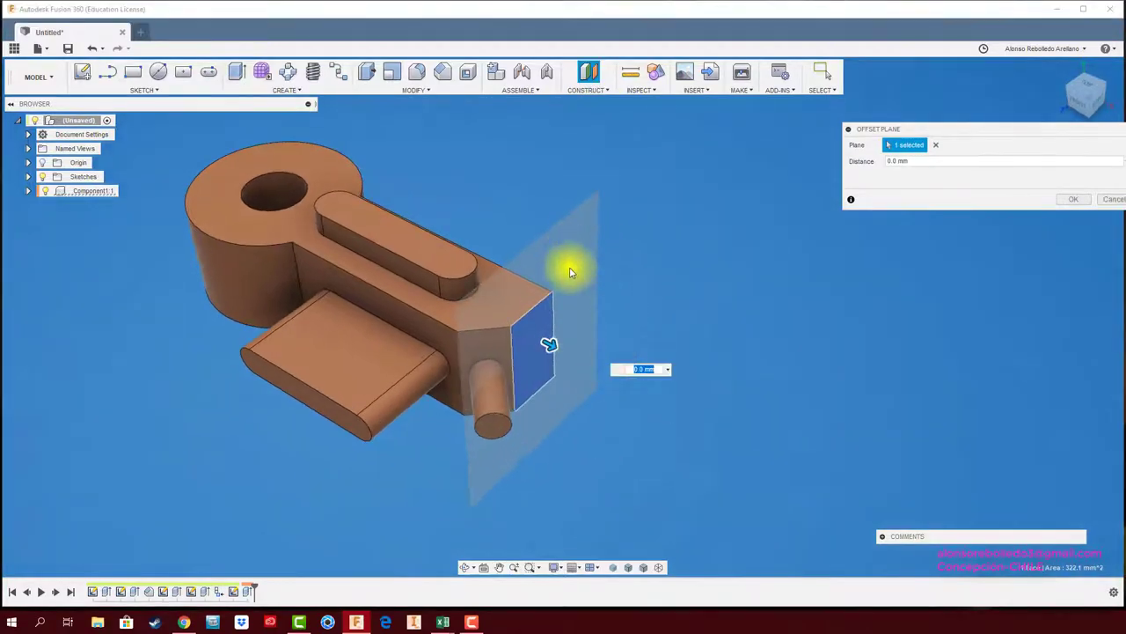
left_click_drag(553, 346, 696, 406)
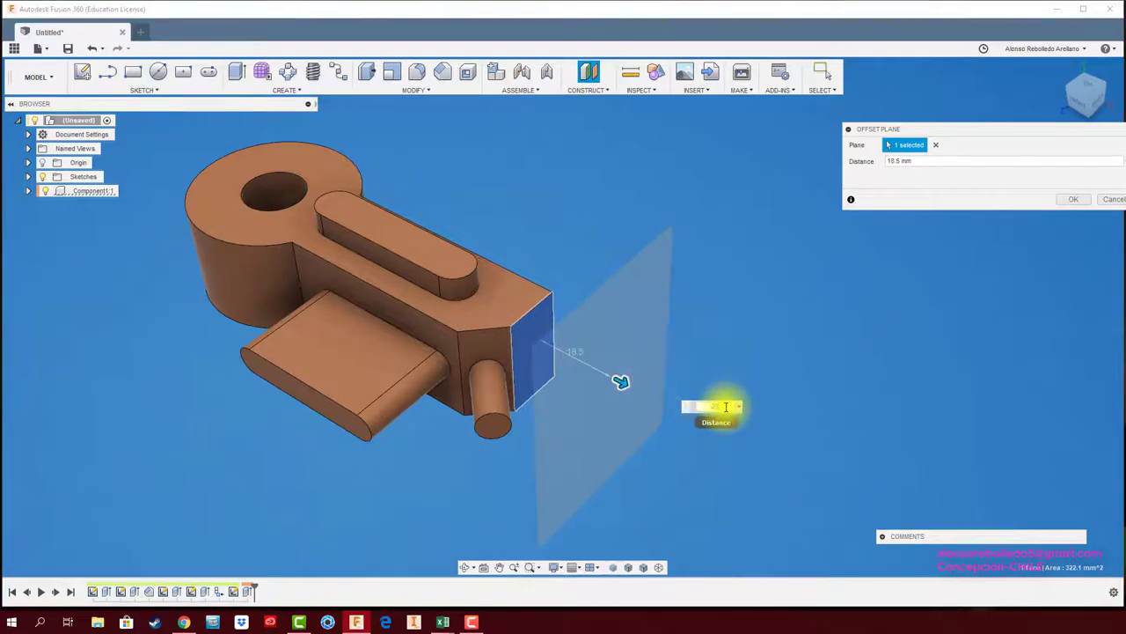
type("20")
left_click(1074, 198)
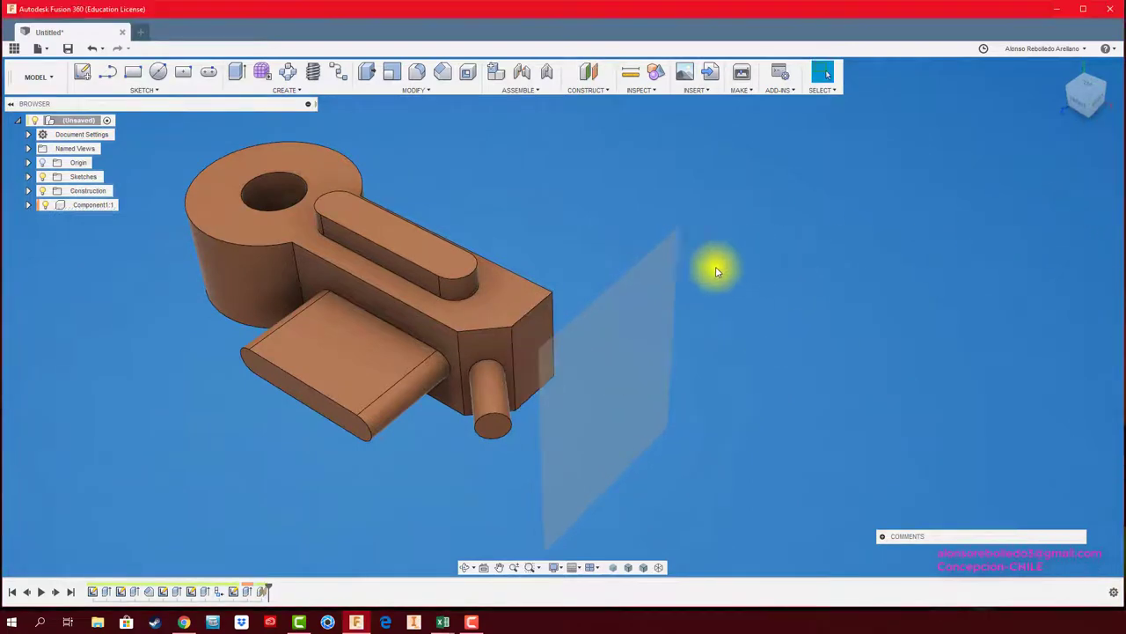
left_click(678, 235)
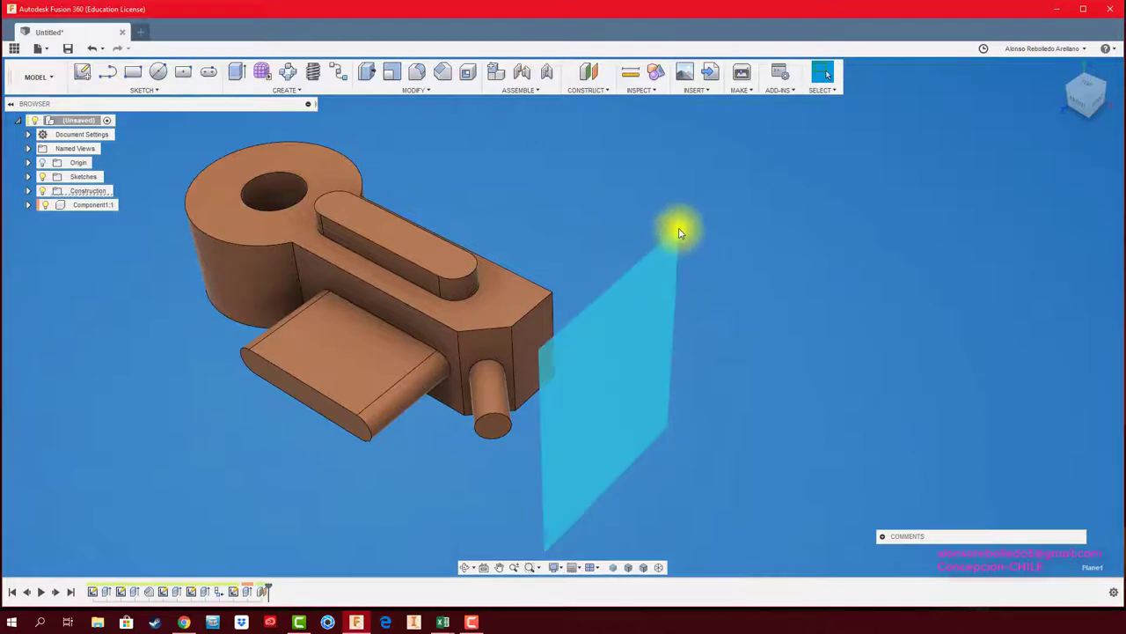
mouse_move(679, 231)
left_mouse_down()
mouse_move(799, 158)
mouse_move(690, 147)
left_mouse_up()
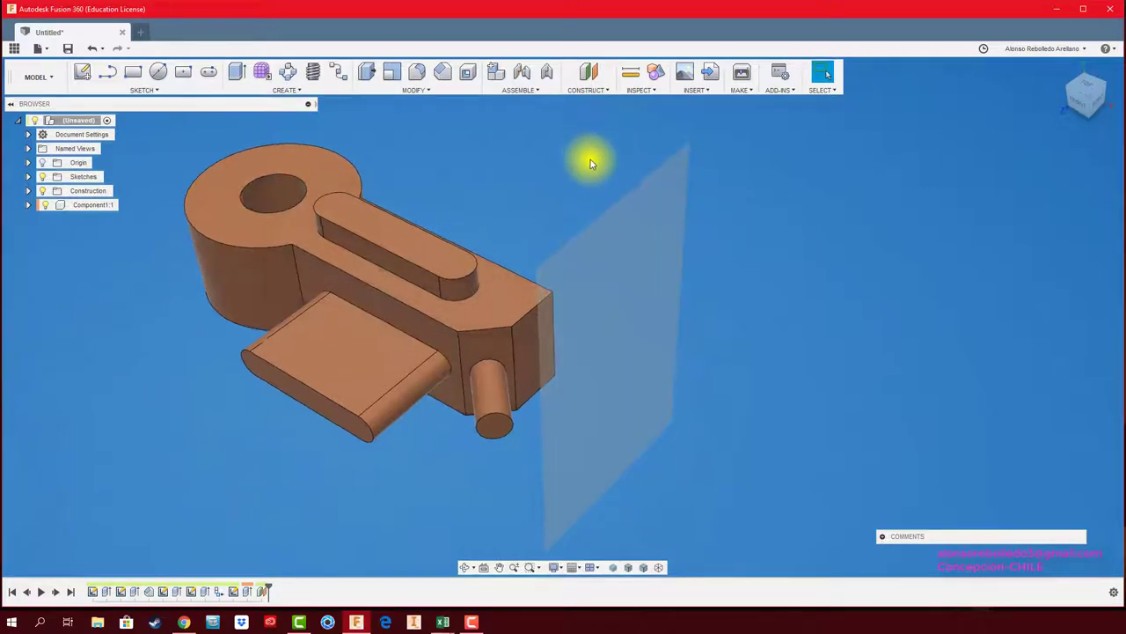
Sketch a centre-diameter circle on the offset plane, centred in line with the pin
middle_click_drag(589, 156, 646, 235, "shift")
left_click(158, 73)
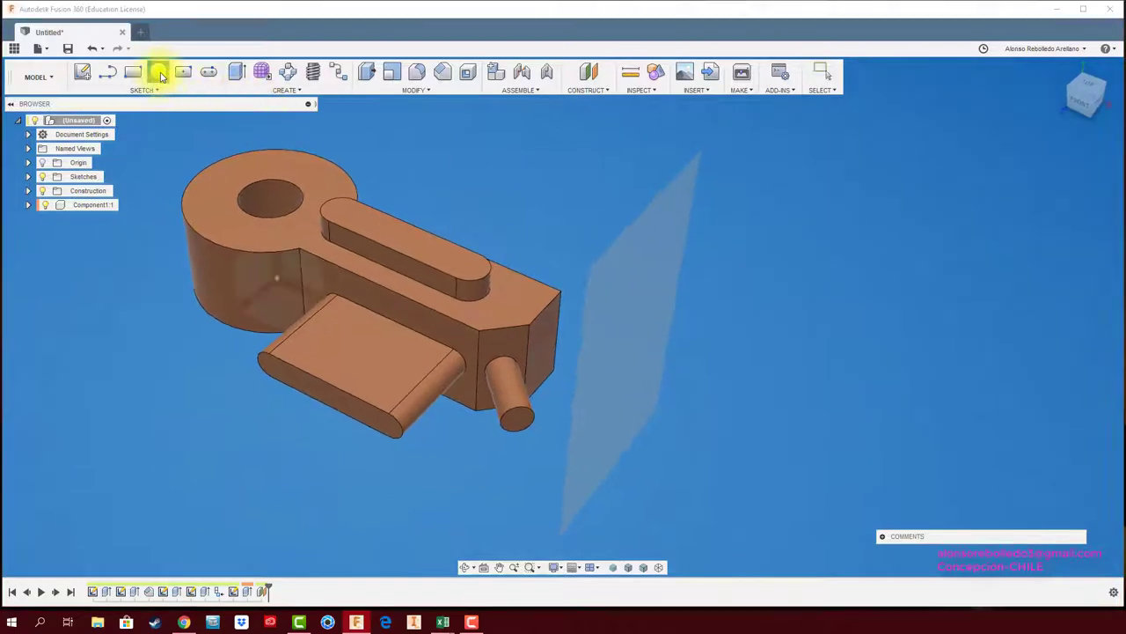
left_click(665, 206)
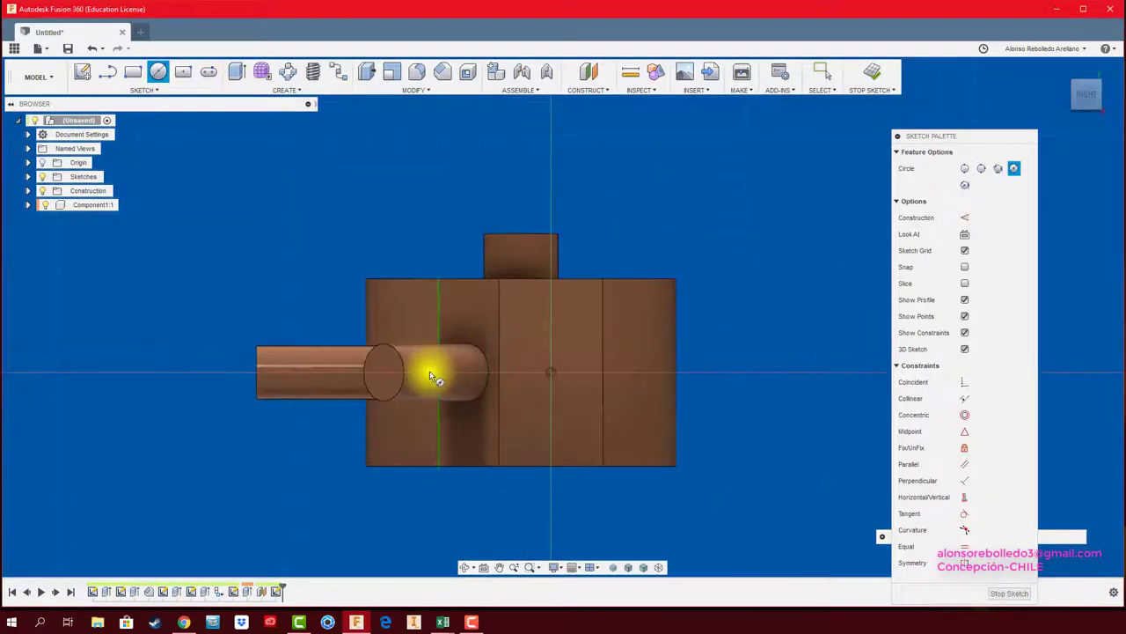
scroll(429, 370, "up", 2)
left_click(429, 375)
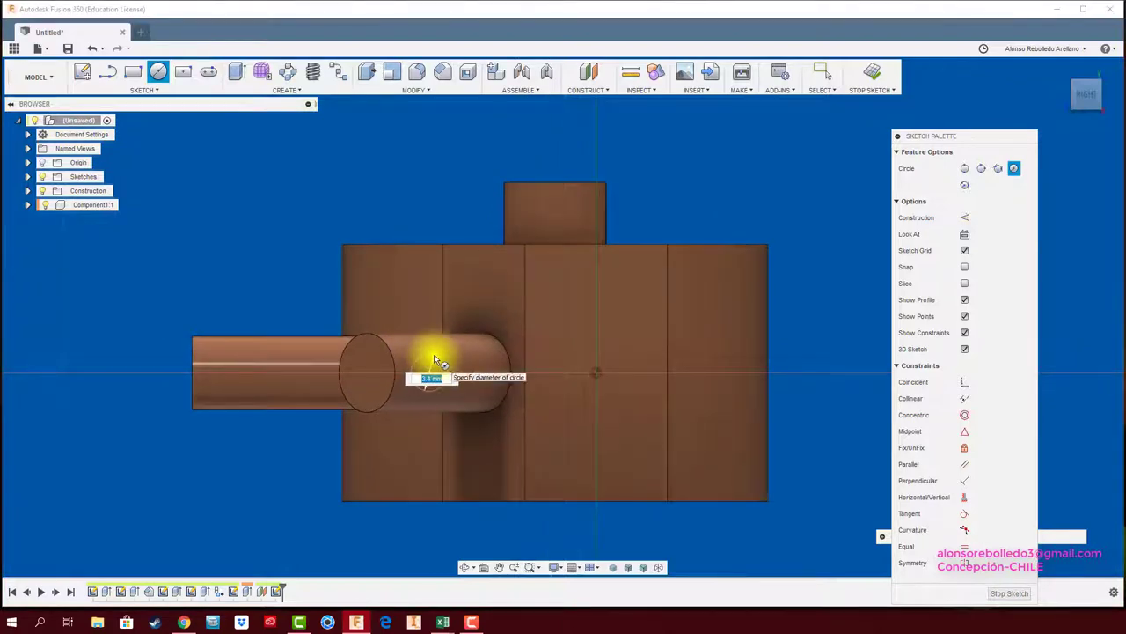
mouse_move(478, 336)
middle_mouse_down("shift")
mouse_move(592, 400)
mouse_move(621, 402)
mouse_move(636, 378)
mouse_move(625, 277)
middle_mouse_up("shift")
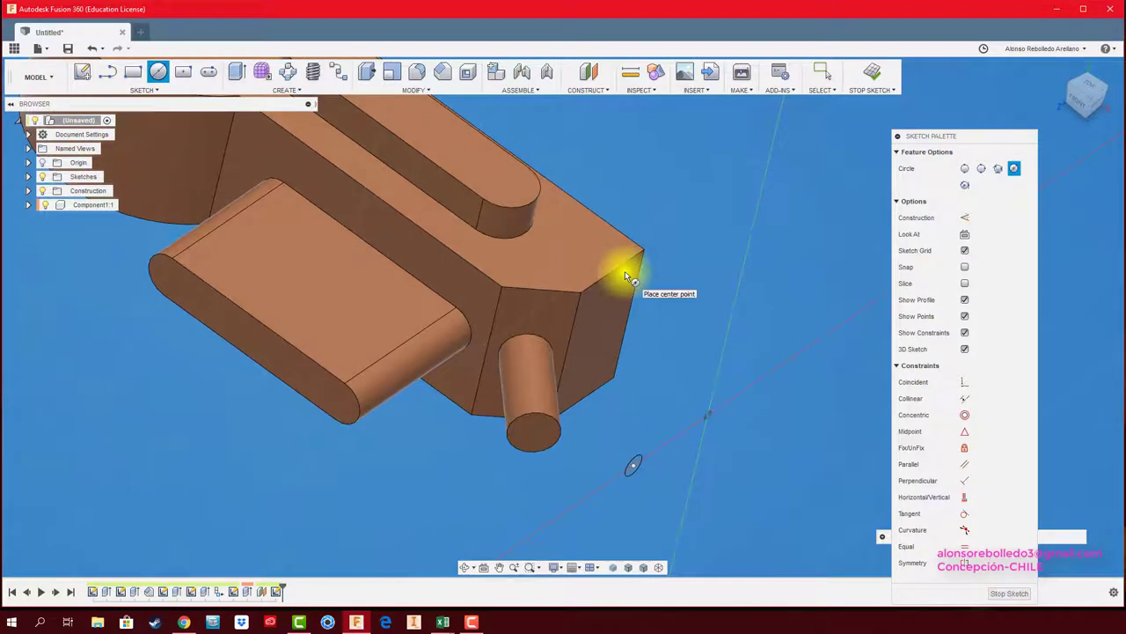
Extrude the circle -17.2 mm back into the pin, joined to the part
key("e")
left_click(620, 445)
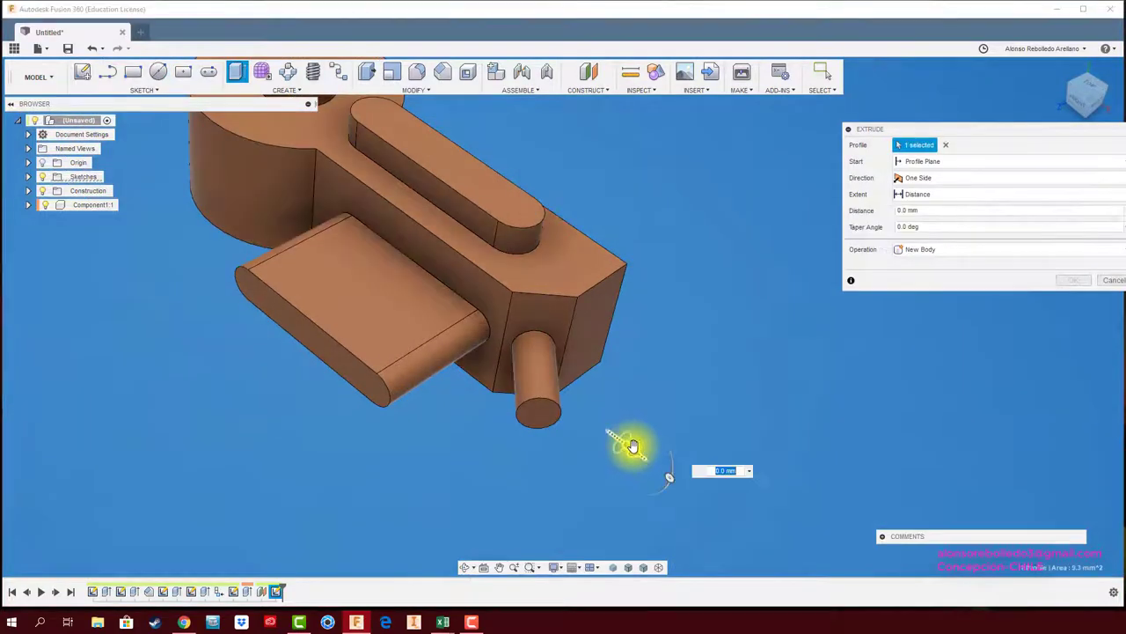
left_click_drag(629, 447, 533, 376)
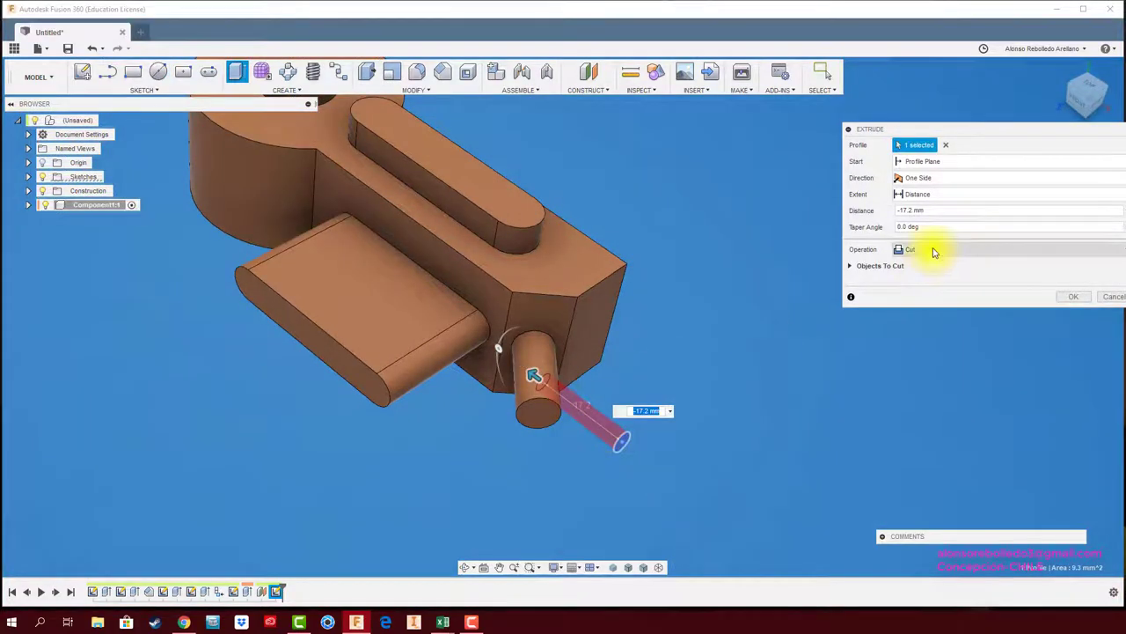
left_click(924, 249)
left_click(919, 278)
left_click(1073, 280)
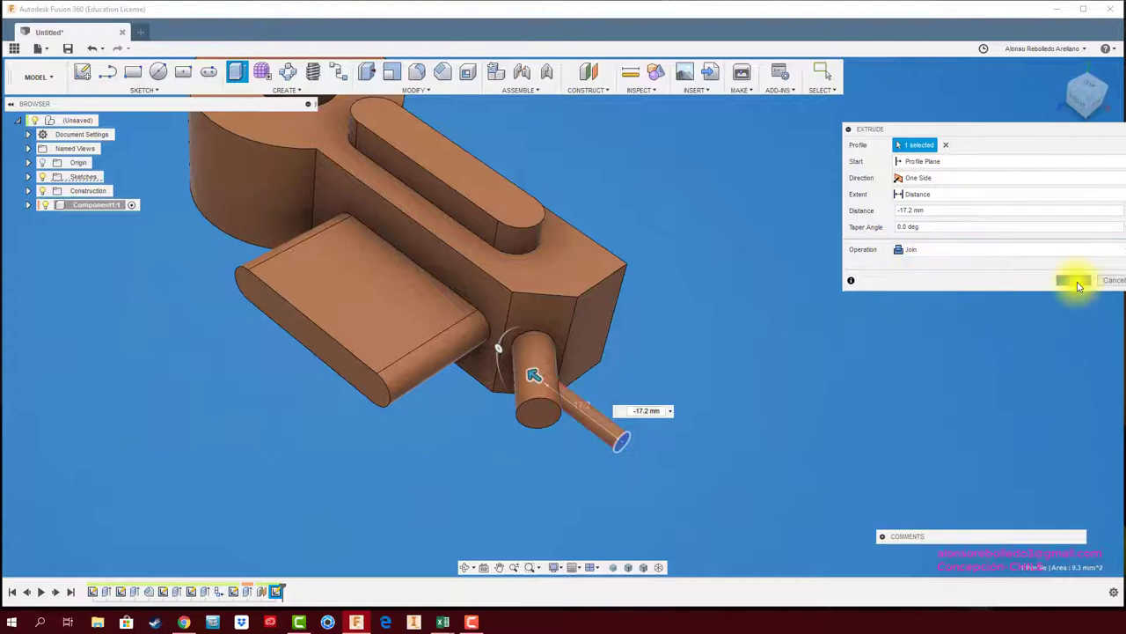
middle_click_drag(787, 303, 788, 308, "shift")
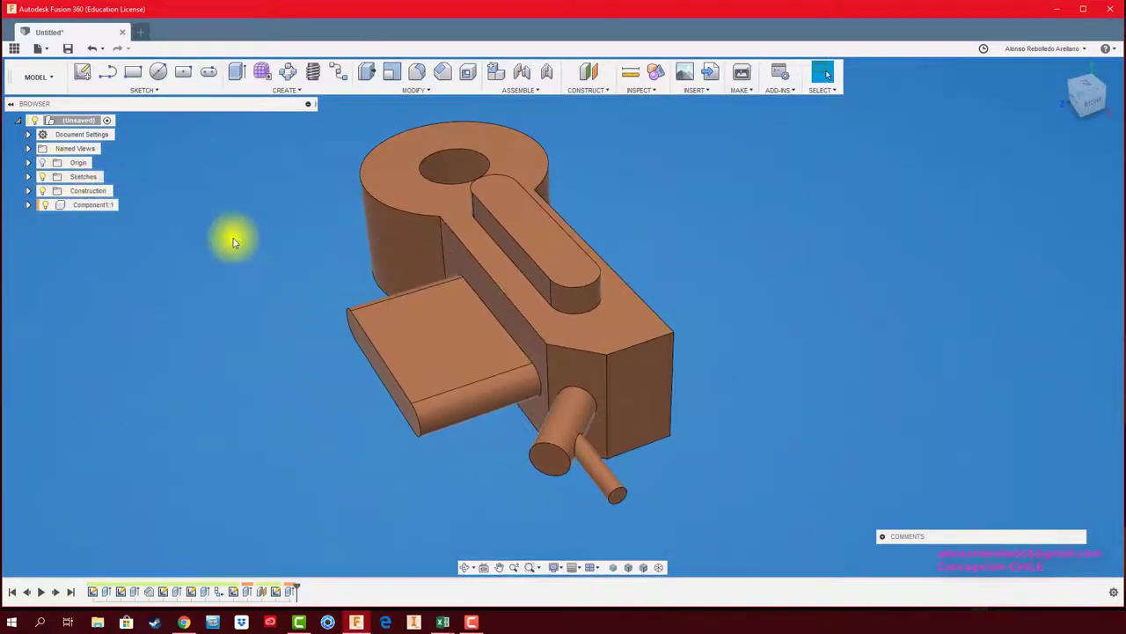
Create an offset plane at -11.3 mm from the bar's end face
left_click(590, 75)
left_click(382, 382)
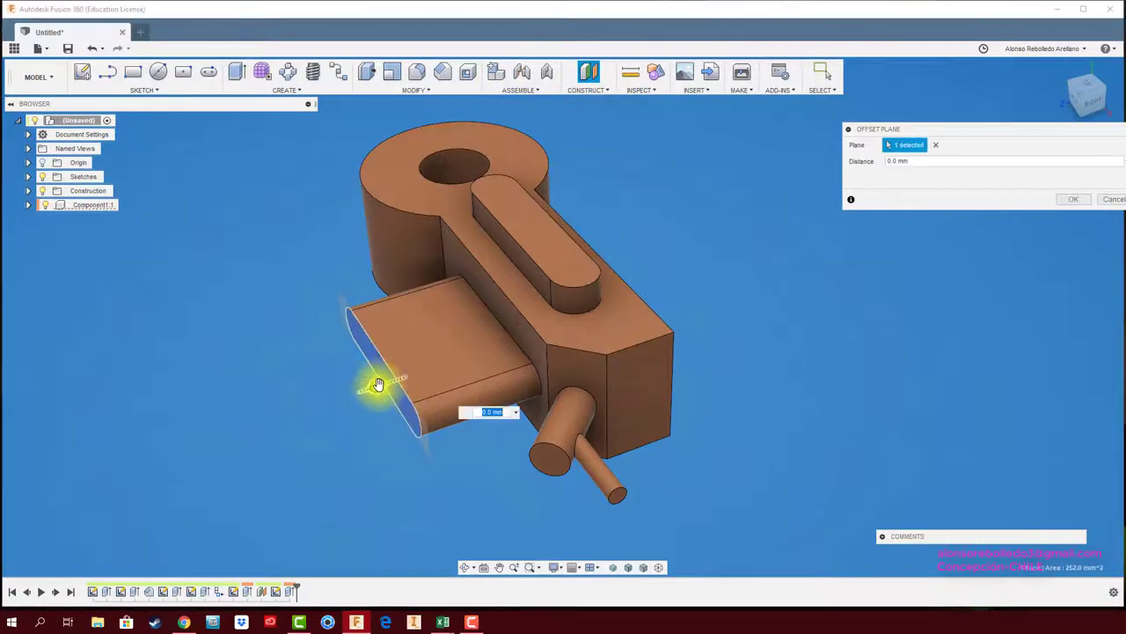
mouse_move(377, 384)
left_mouse_down()
mouse_move(271, 414)
mouse_move(463, 342)
mouse_move(297, 364)
mouse_move(405, 322)
mouse_move(400, 330)
mouse_move(422, 326)
left_mouse_up()
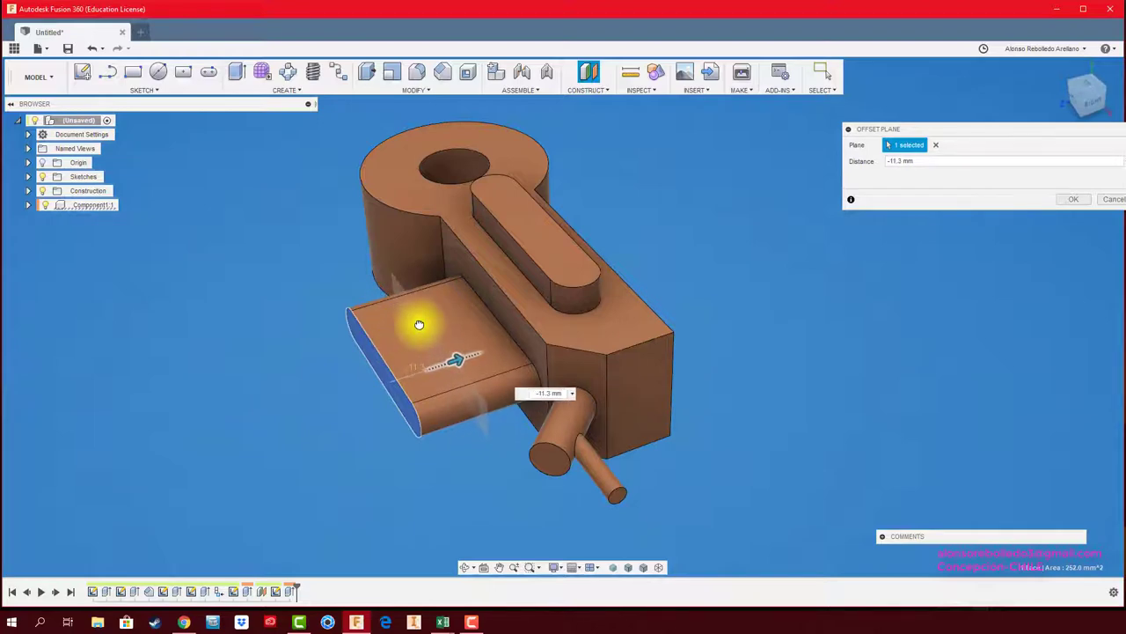
left_click(1074, 202)
scroll(404, 294, "up", 3)
scroll(423, 305, "up", 3)
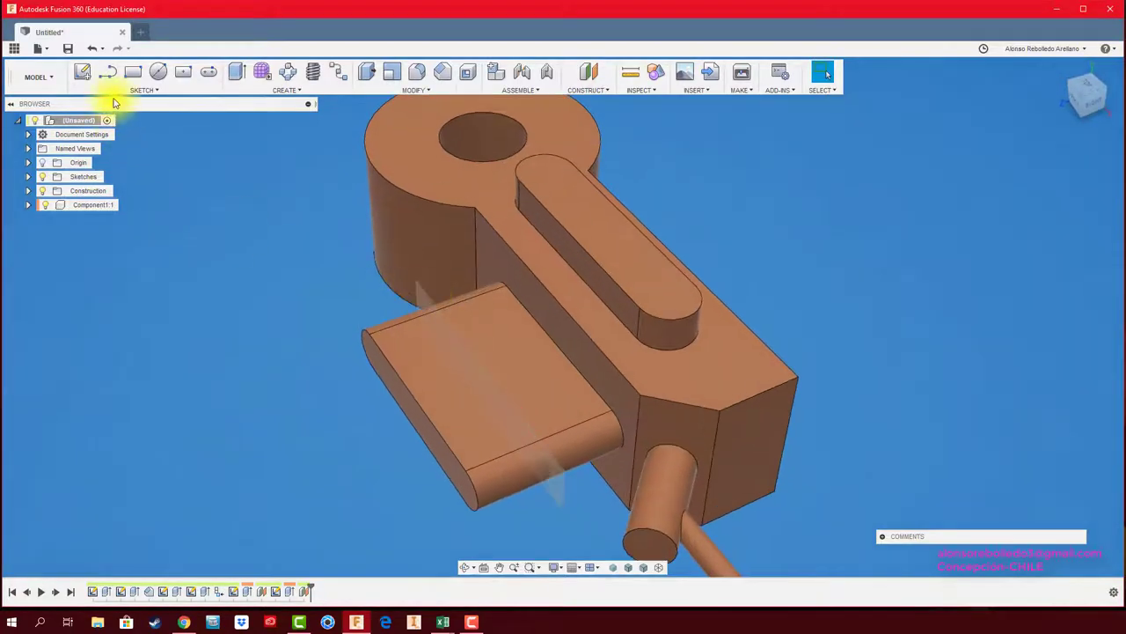
Sketch a centre-diameter circle on the new offset plane
left_click(163, 77)
left_click(423, 300)
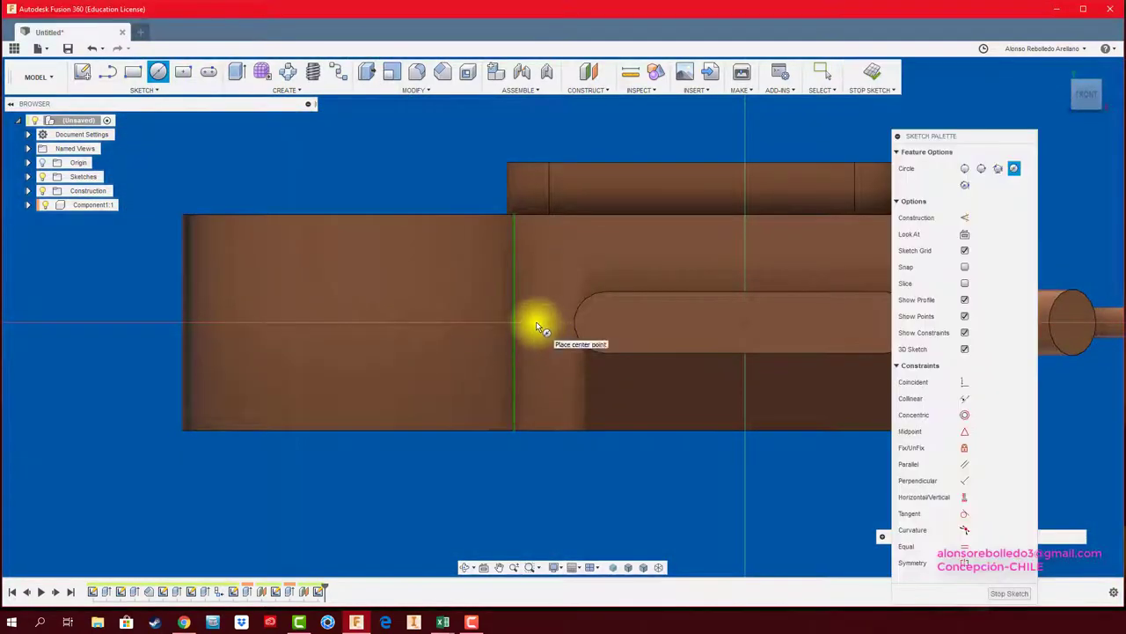
left_click(542, 322)
mouse_move(560, 315)
middle_mouse_down("shift")
mouse_move(548, 369)
mouse_move(502, 414)
middle_mouse_up("shift")
Extrude the circle -13.9 mm toward the part as a joined pin
key("e")
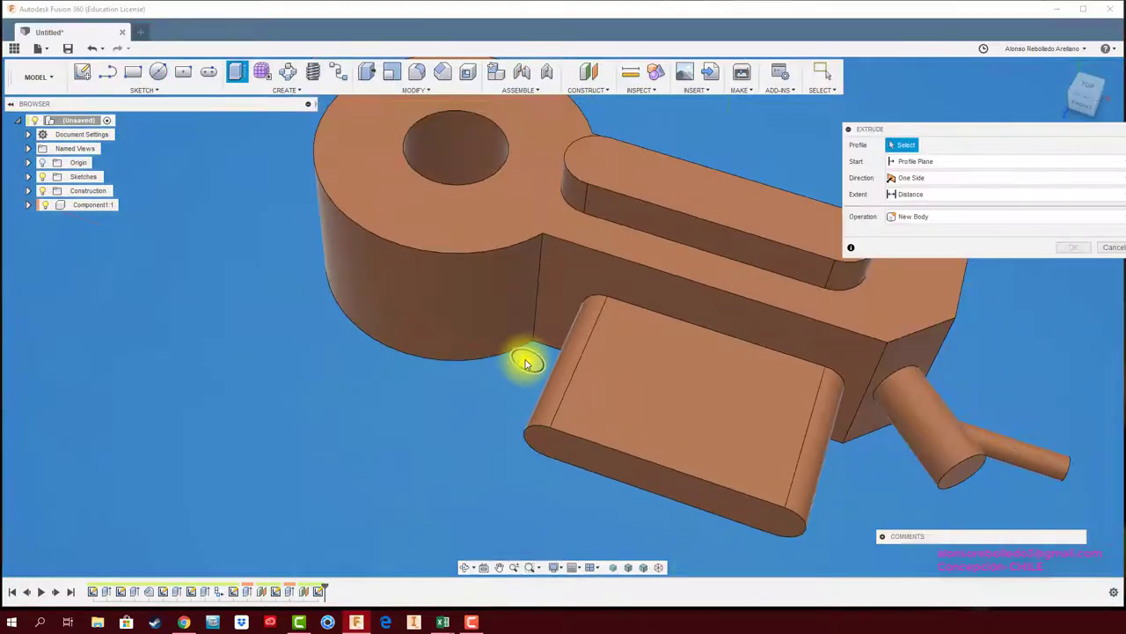
left_click(525, 362)
left_click_drag(525, 370, 566, 280)
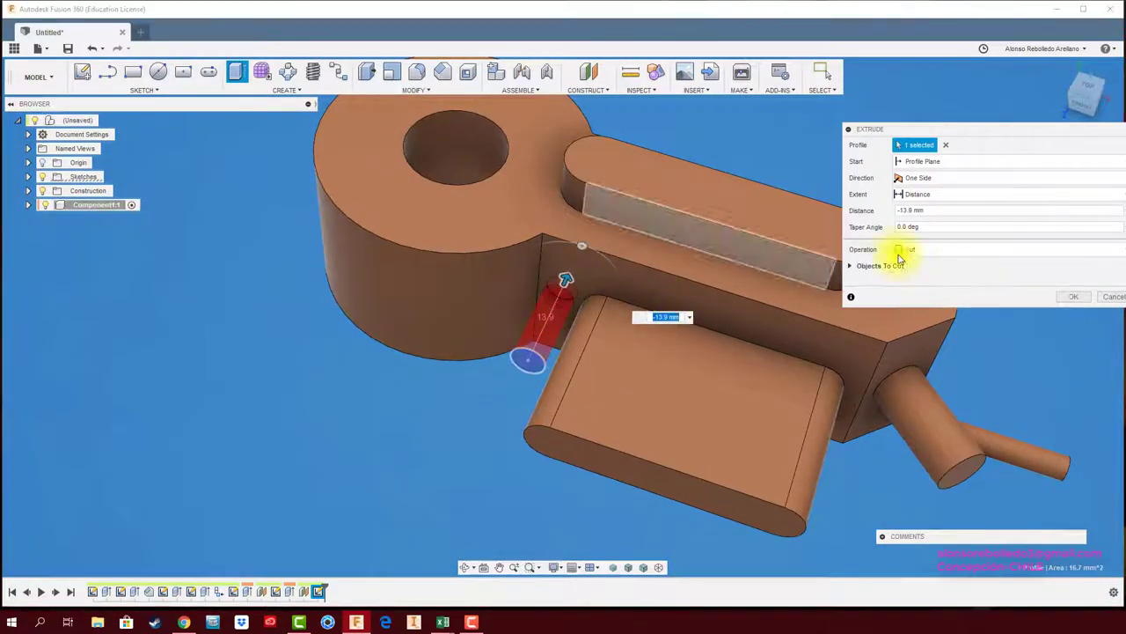
left_click(914, 249)
left_click(909, 267)
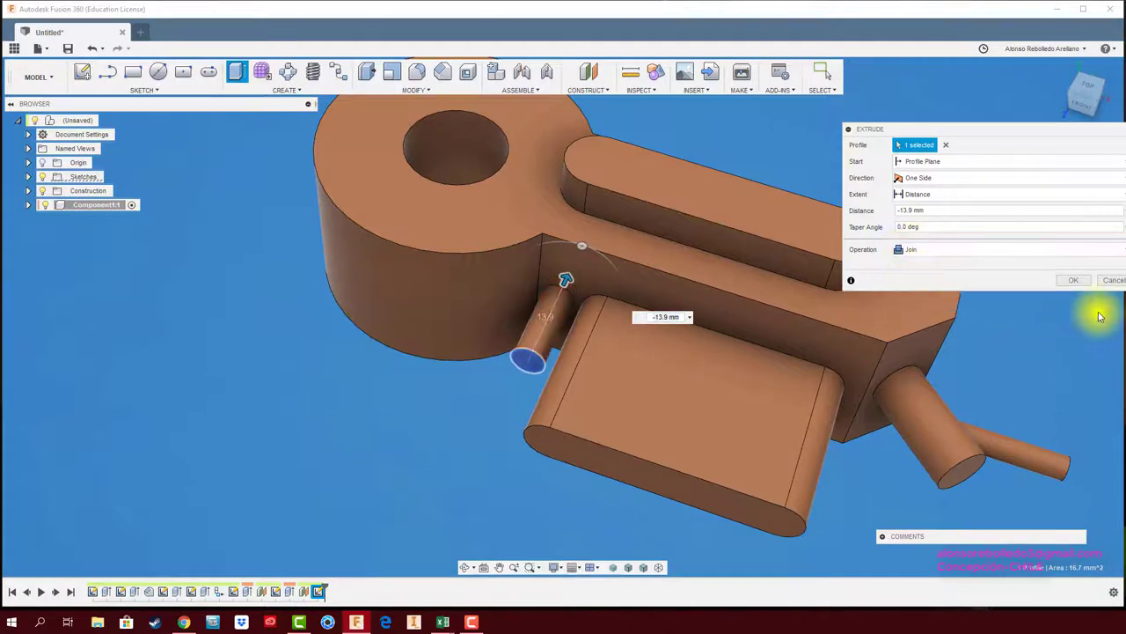
left_click(1072, 280)
scroll(556, 440, "down", 3)
Add a Plane at Angle rotated 139.7° about the edge of the block's angled end
middle_click_drag(555, 440, 556, 443, "shift")
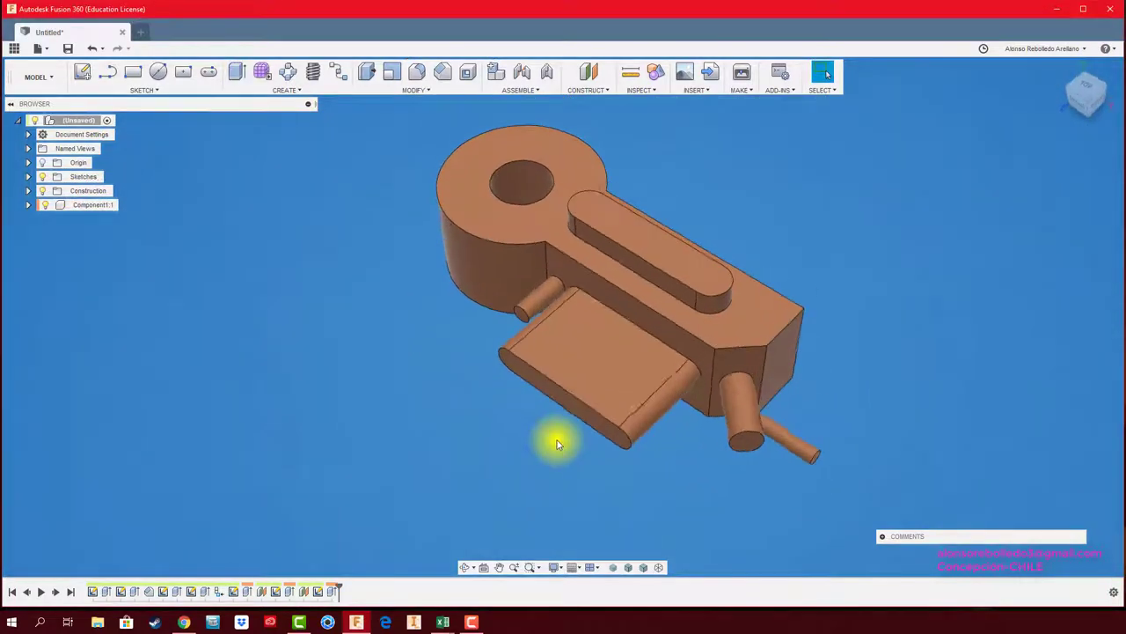
middle_click(555, 442)
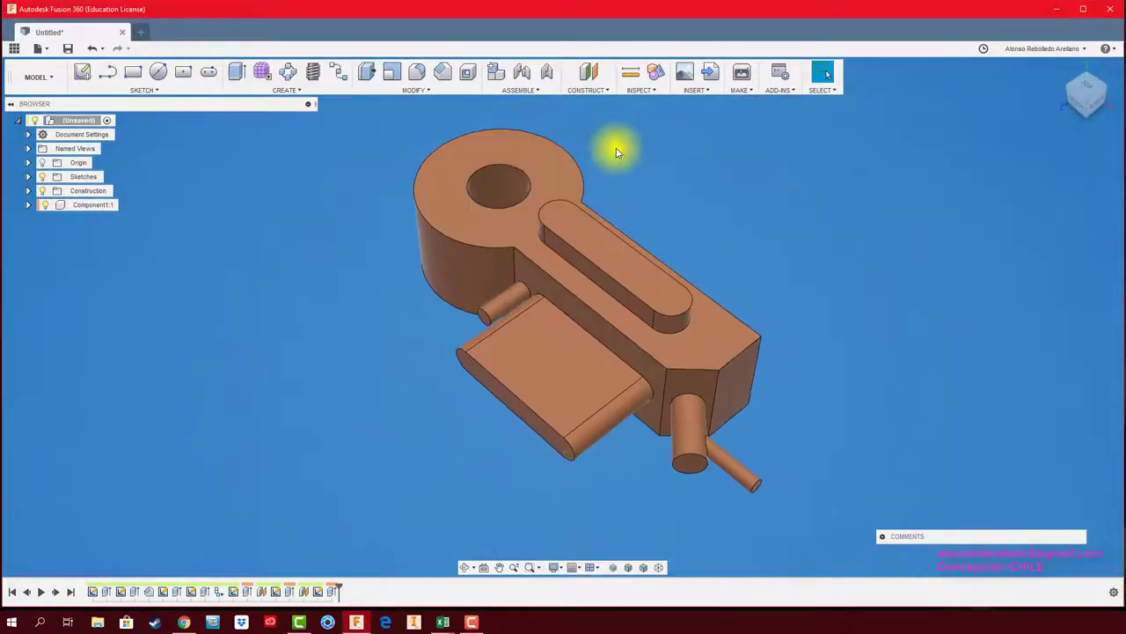
left_click(600, 92)
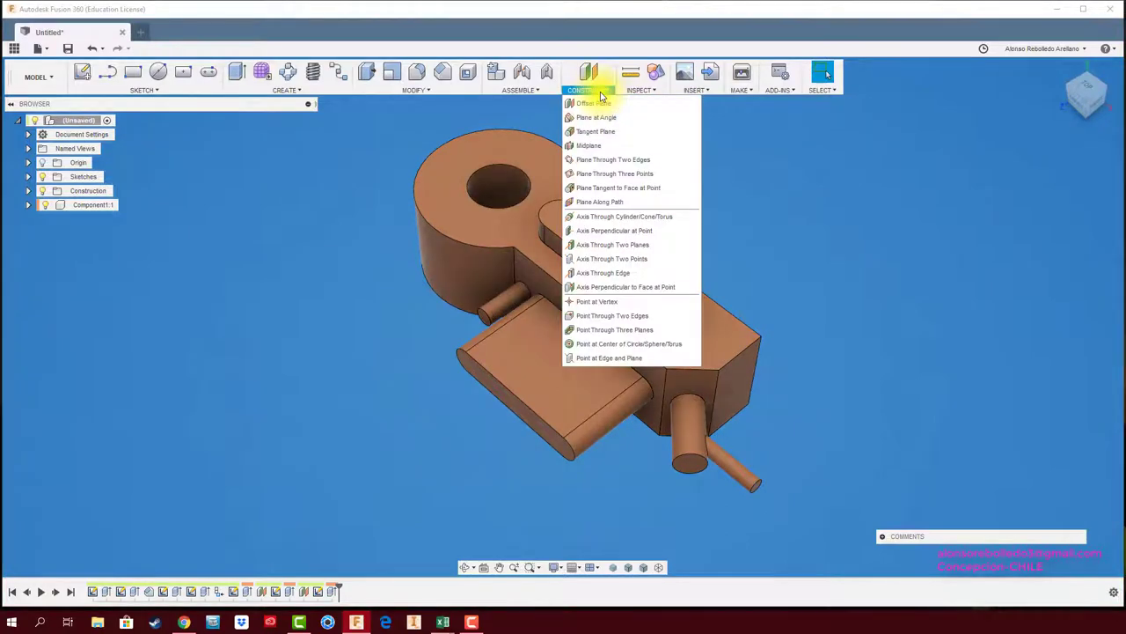
left_click(602, 121)
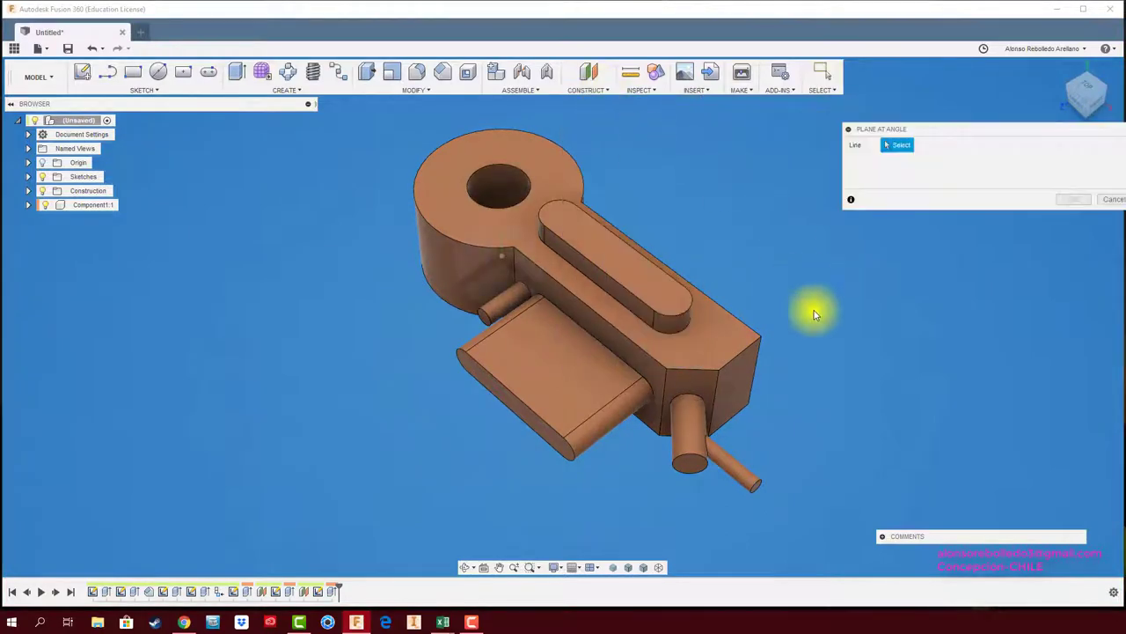
mouse_move(813, 308)
middle_mouse_down("shift")
mouse_move(794, 357)
mouse_move(714, 384)
mouse_move(754, 384)
mouse_move(593, 443)
middle_mouse_up("shift")
left_click(710, 385)
left_click_drag(578, 413, 657, 425)
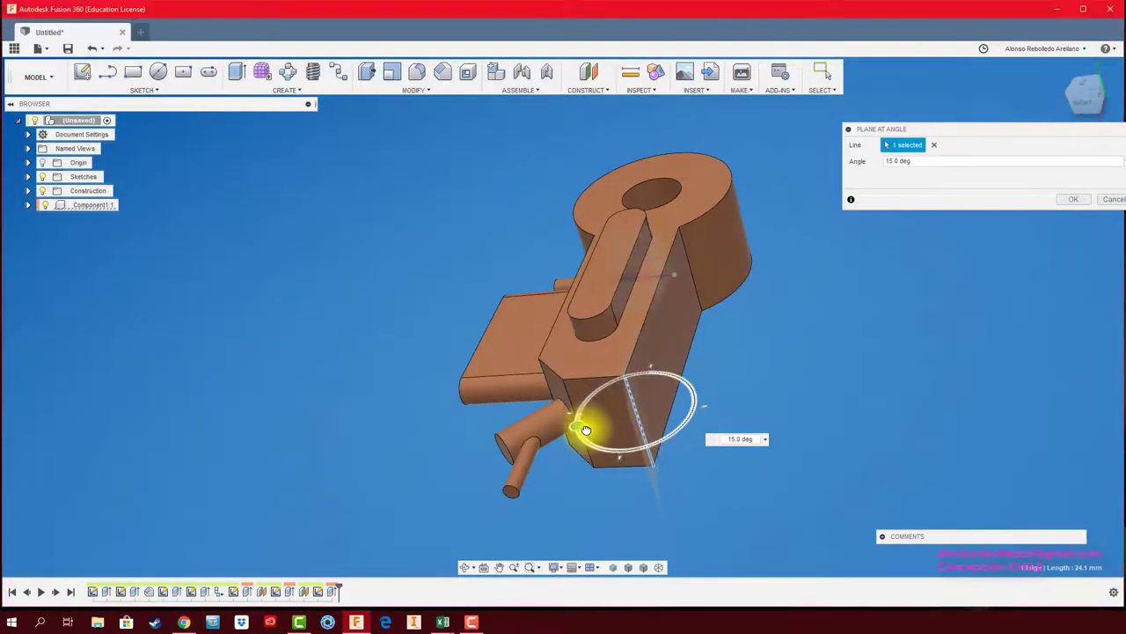
middle_click_drag(656, 425, 827, 368, "shift")
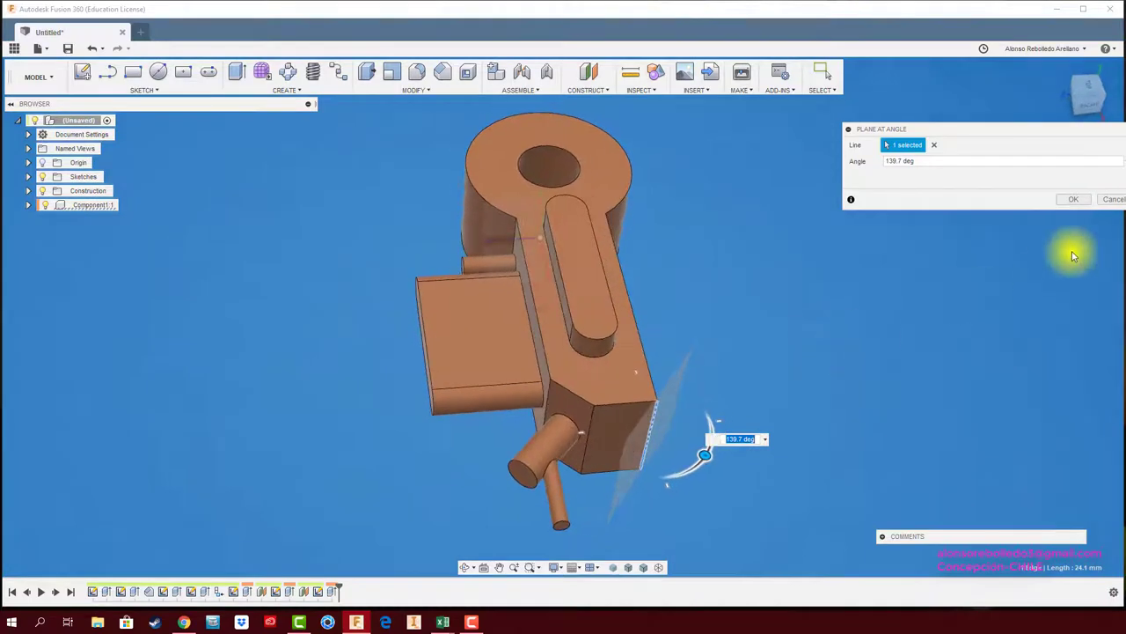
left_click(1074, 197)
middle_click_drag(898, 277, 823, 332, "shift")
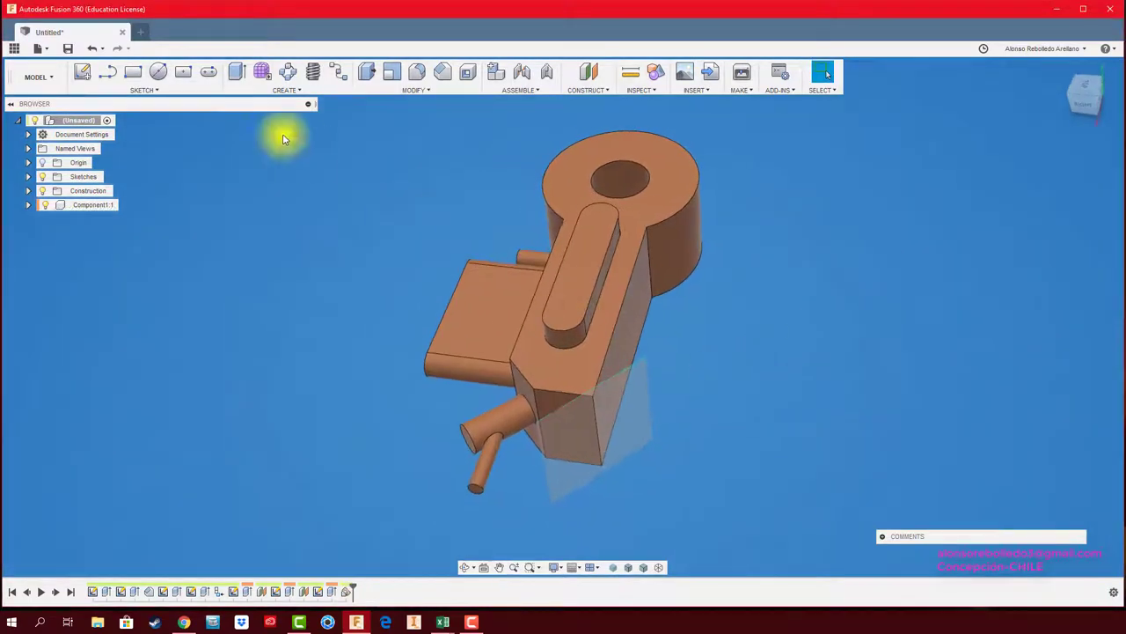
Sketch a centre-diameter circle on the tilted construction plane
left_click(157, 71)
left_click(642, 432)
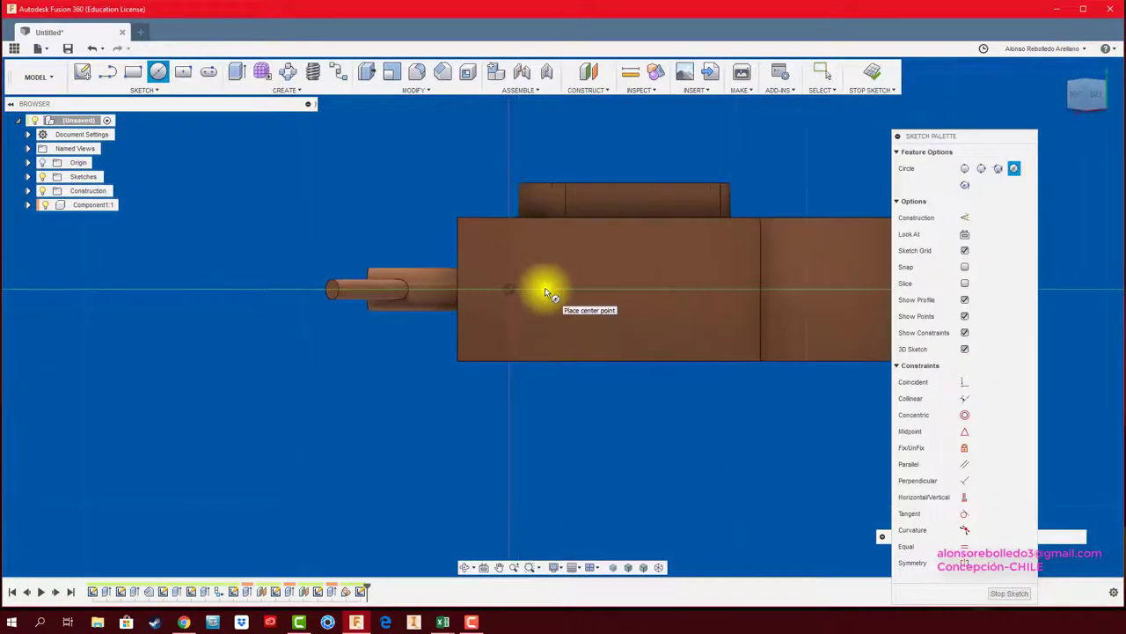
left_click(544, 286)
left_click(553, 276)
mouse_move(552, 277)
middle_mouse_down("shift")
mouse_move(590, 380)
mouse_move(643, 427)
middle_mouse_up("shift")
Extrude the circle -10 mm as a pin joined to the body
key("e")
left_click(588, 425)
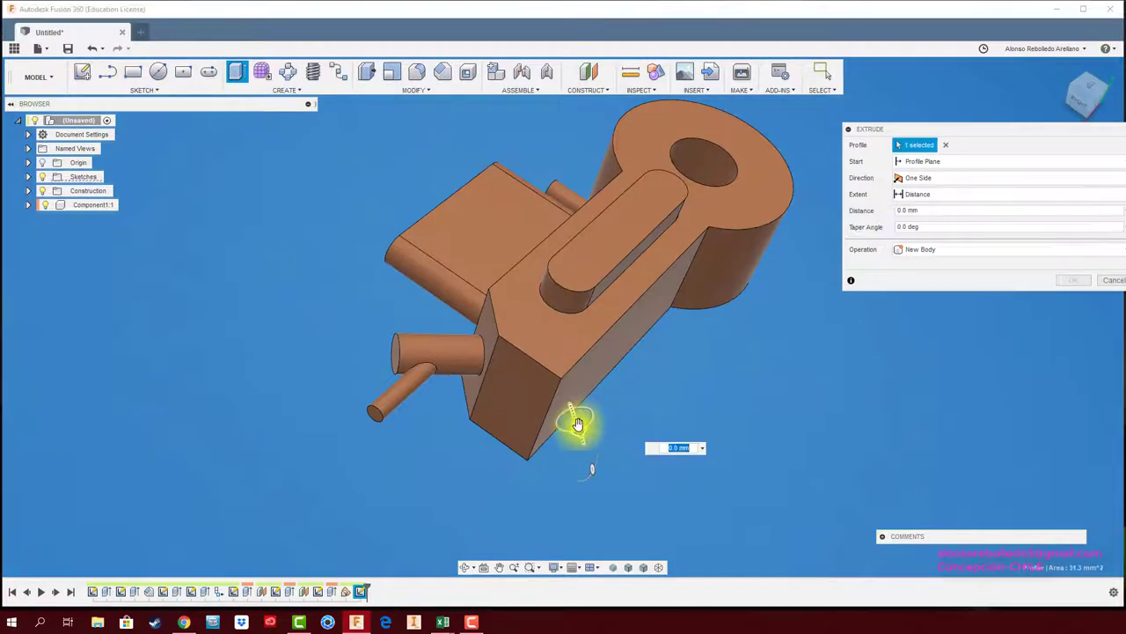
type("-10")
left_click(1018, 253)
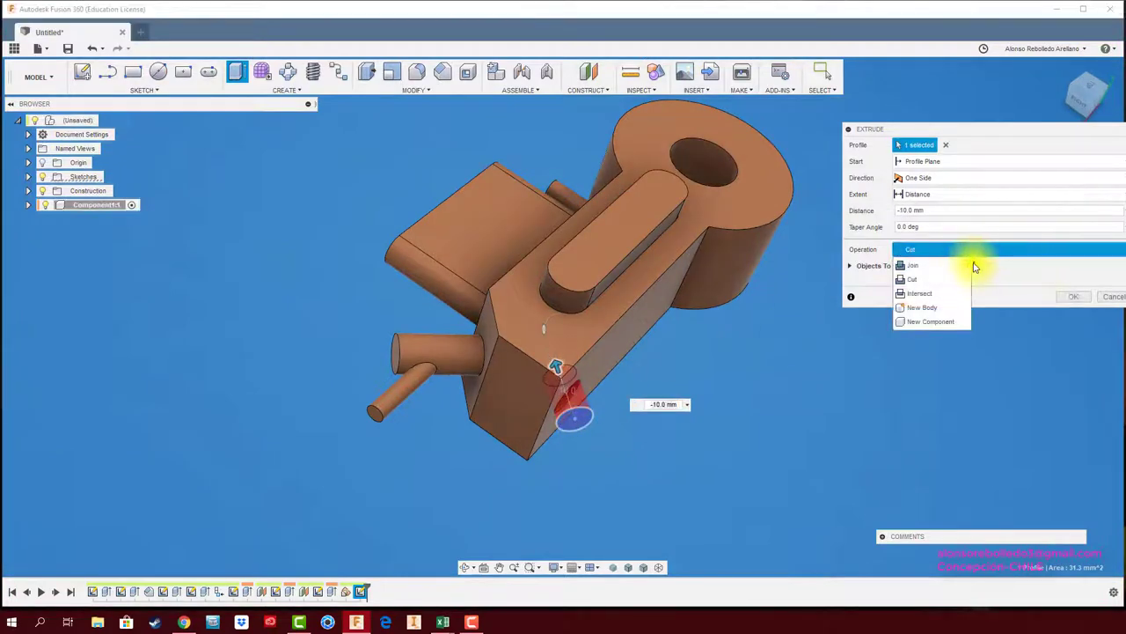
left_click(957, 267)
left_click(1071, 288)
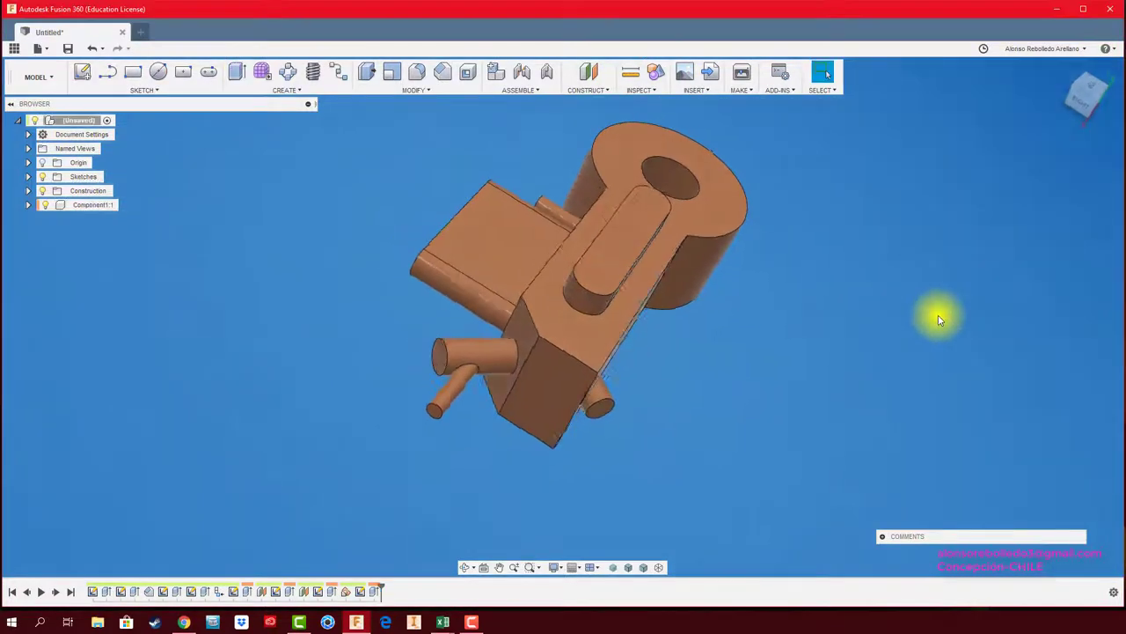
middle_click_drag(938, 315, 425, 236, "shift")
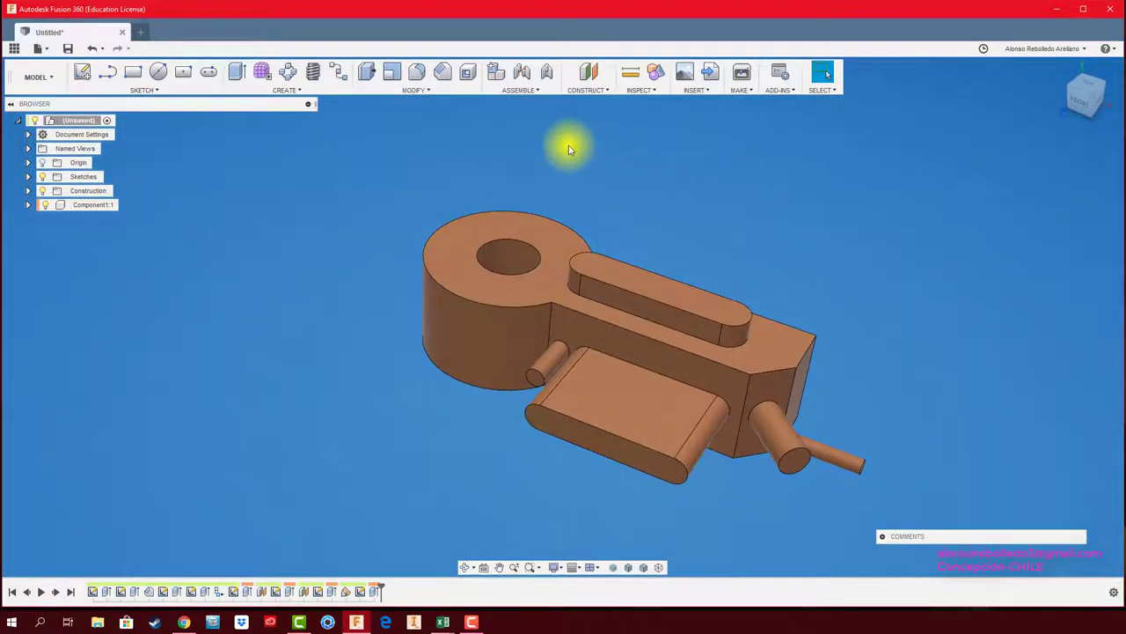
Create a midplane construction plane between the part's top and bottom faces
left_click(598, 88)
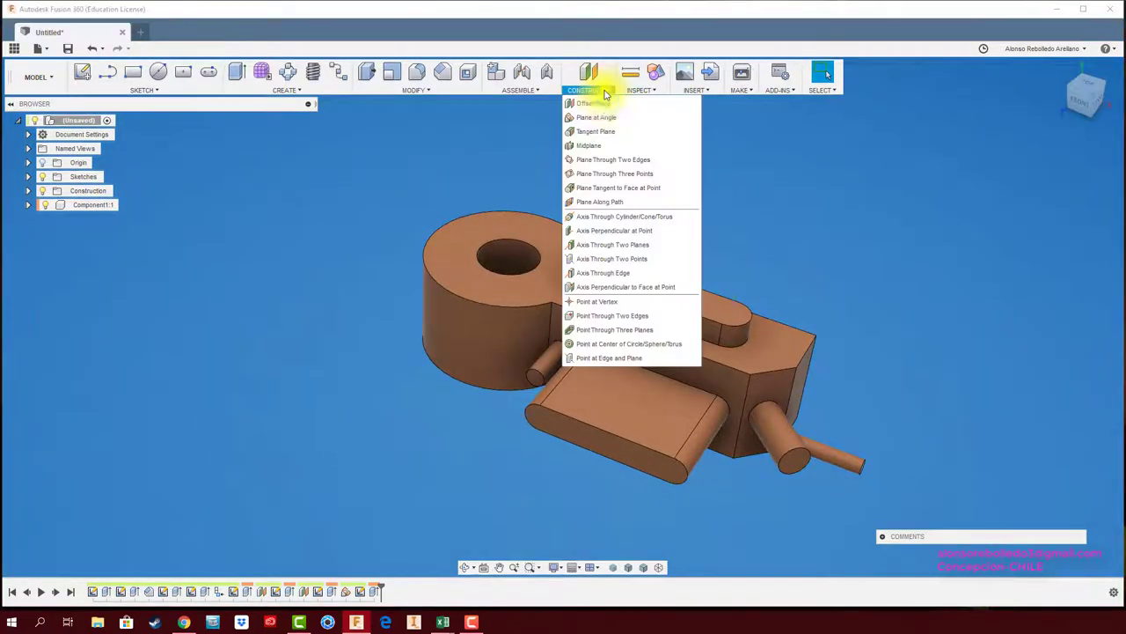
left_click(589, 147)
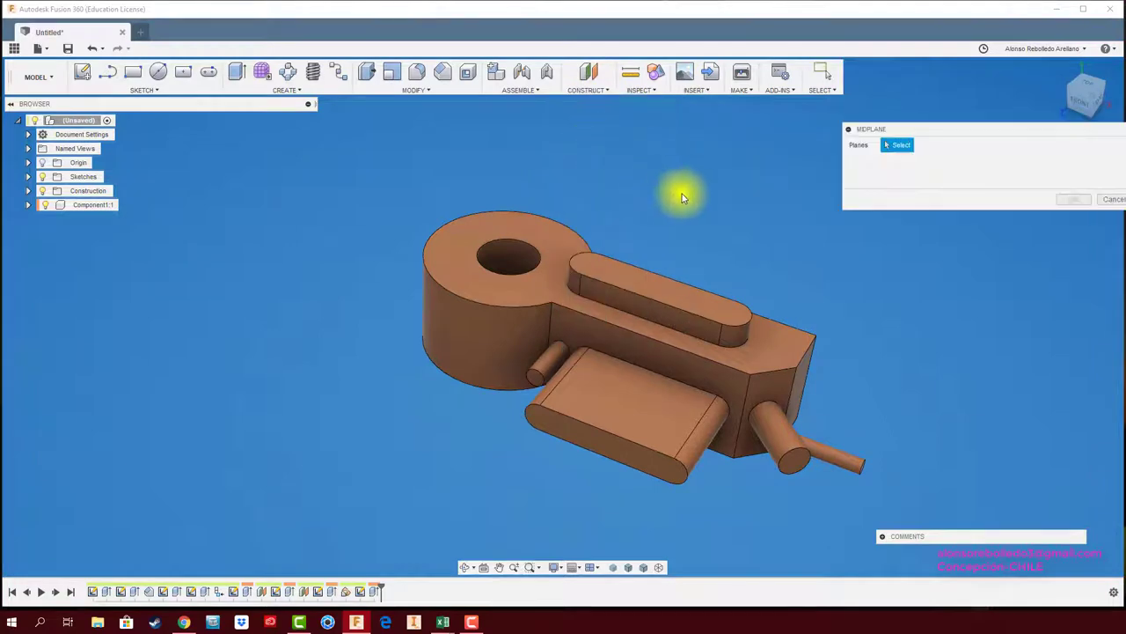
left_click(536, 295)
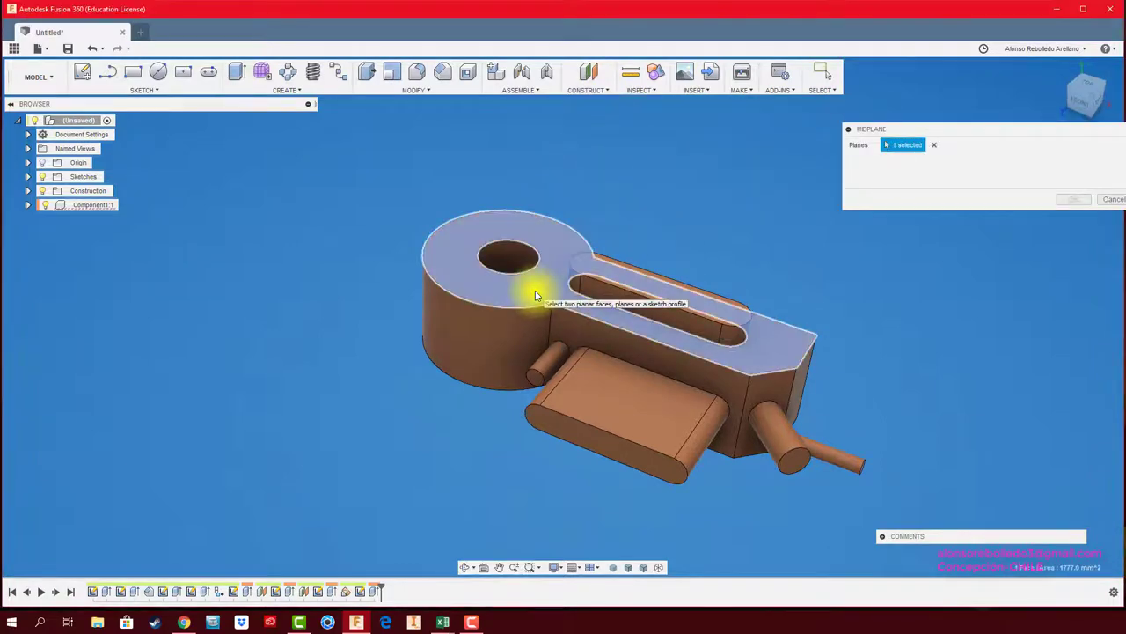
mouse_move(535, 295)
middle_mouse_down("shift")
mouse_move(537, 354)
mouse_move(438, 294)
mouse_move(455, 302)
mouse_move(462, 226)
mouse_move(463, 284)
mouse_move(548, 221)
mouse_move(515, 315)
middle_mouse_up("shift")
left_click(538, 359)
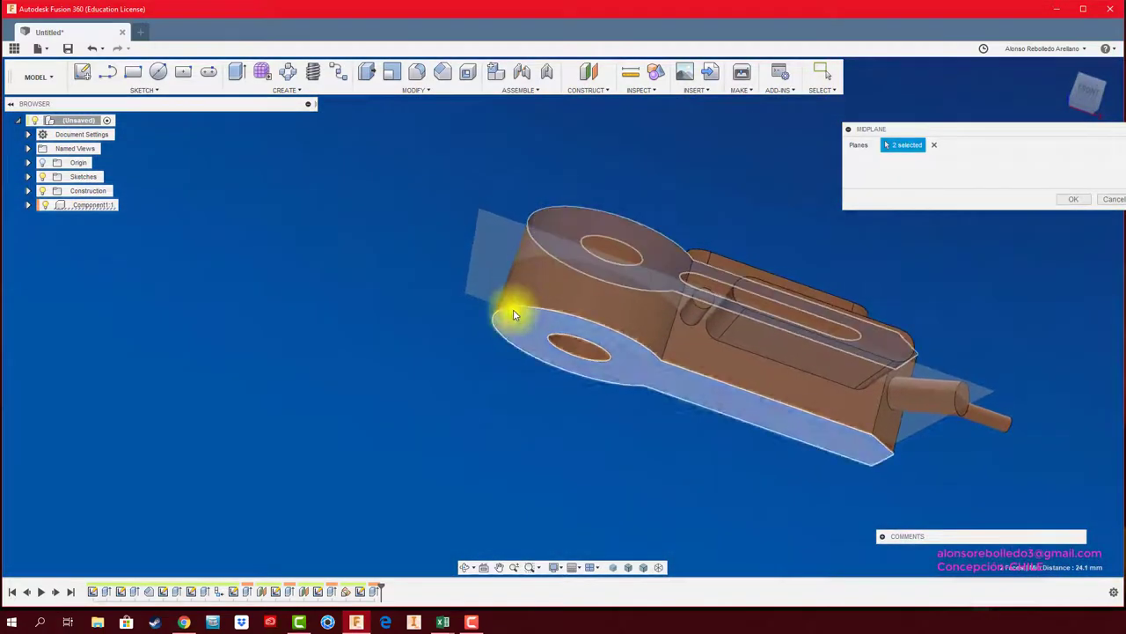
left_click(1085, 202)
middle_click_drag(748, 176, 506, 261, "shift")
middle_click_drag(489, 257, 430, 190, "shift")
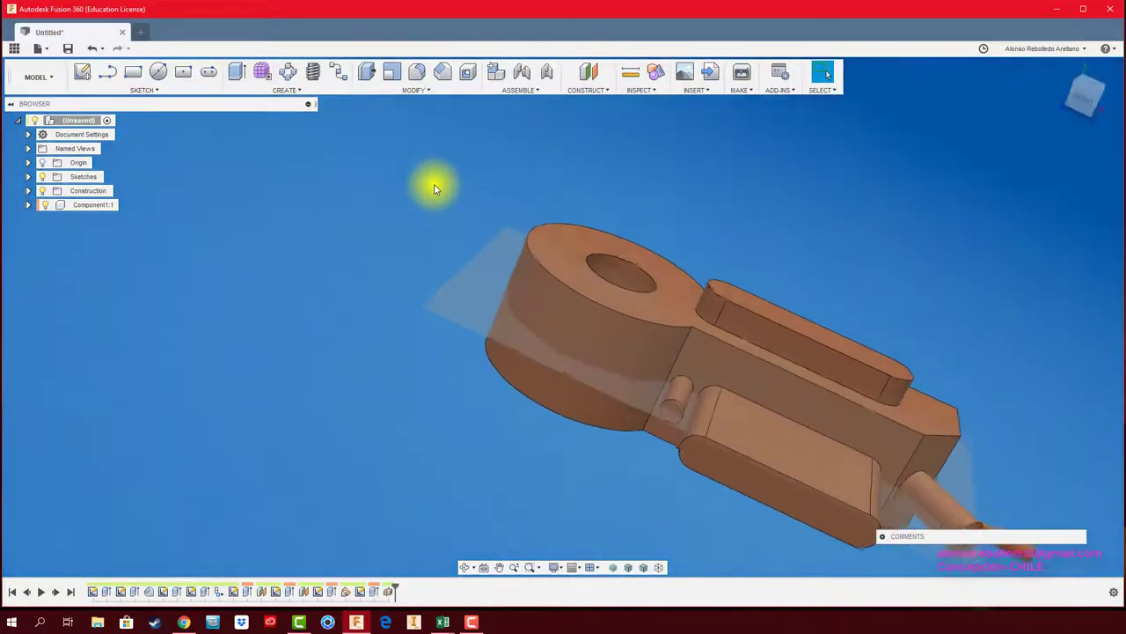
left_click(295, 96)
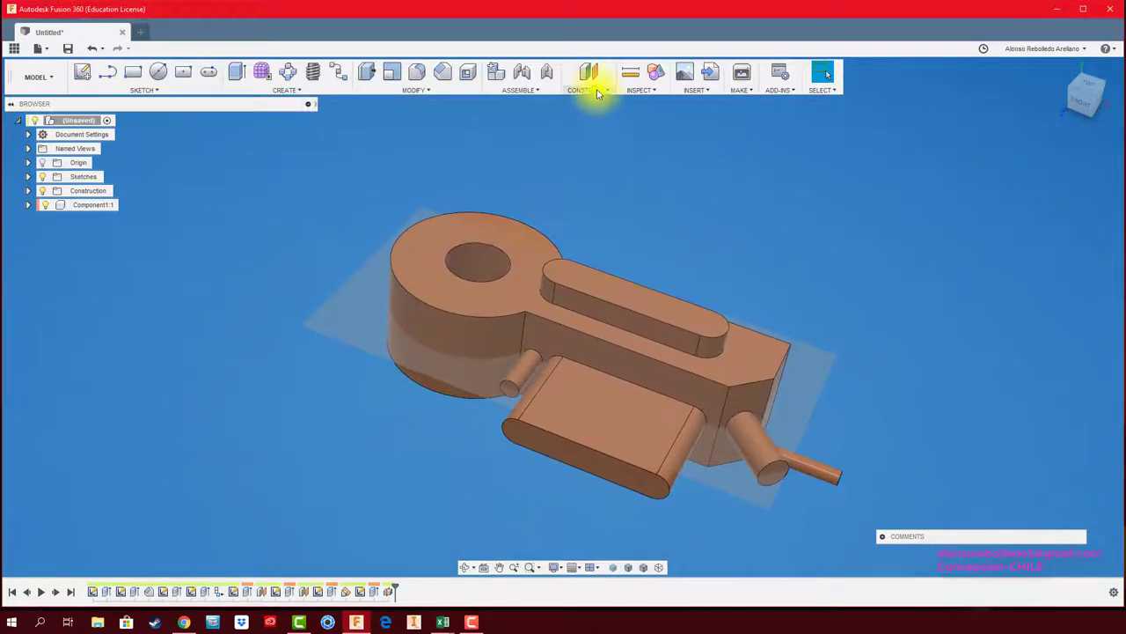
Add a tangent plane touching the eye's round outer face
left_click(597, 92)
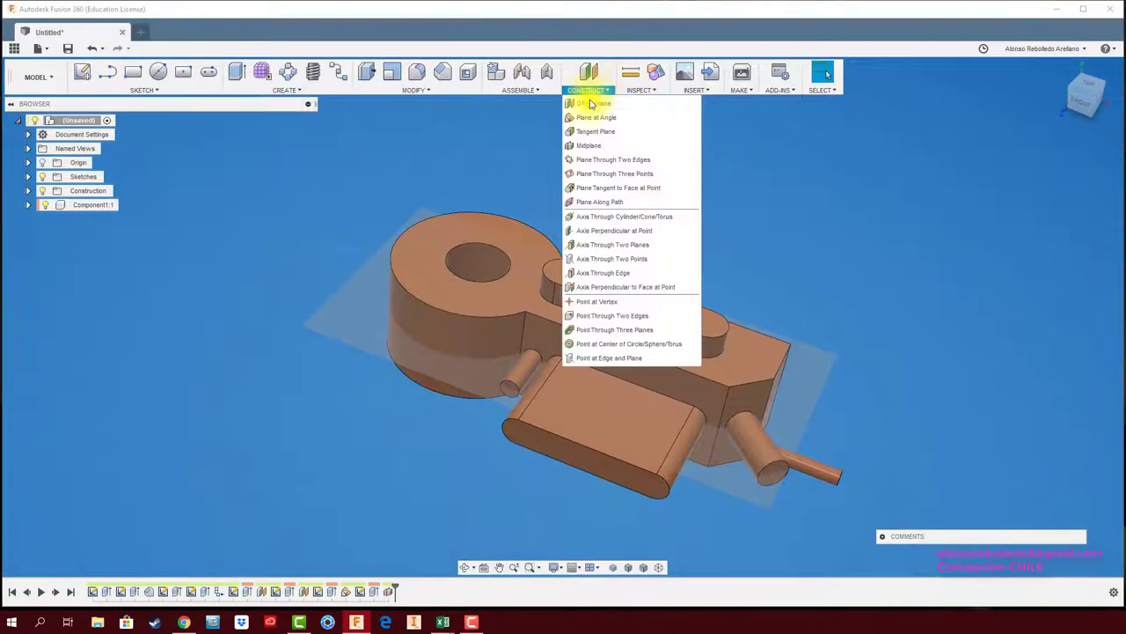
left_click(586, 132)
left_click(410, 280)
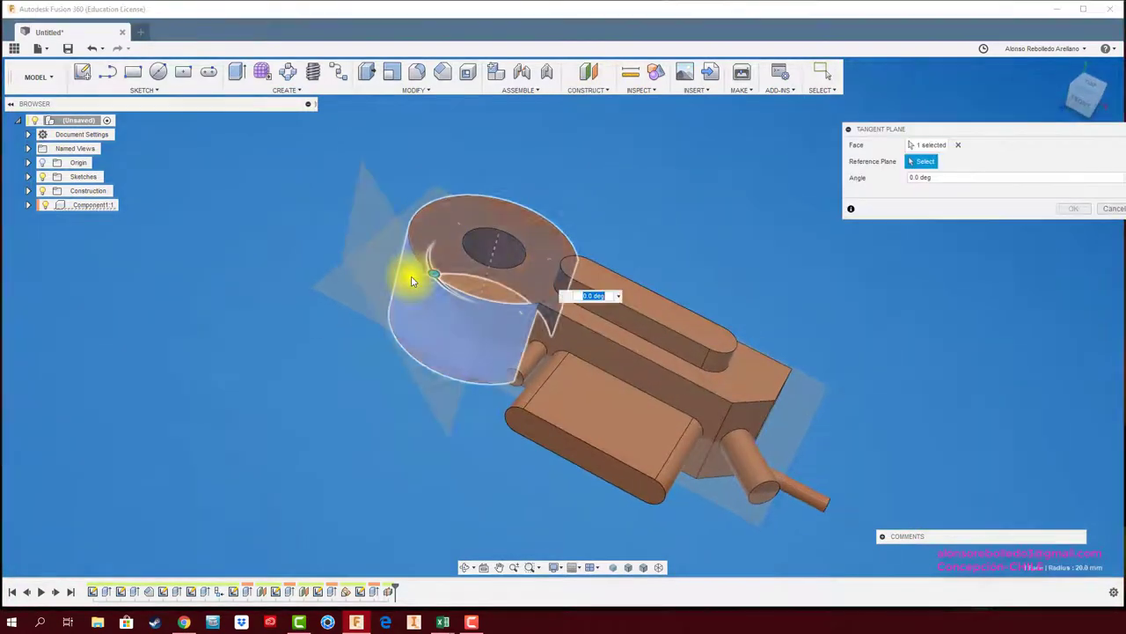
mouse_move(429, 271)
left_mouse_down()
mouse_move(391, 271)
mouse_move(432, 193)
mouse_move(498, 223)
mouse_move(414, 229)
mouse_move(420, 279)
left_mouse_up()
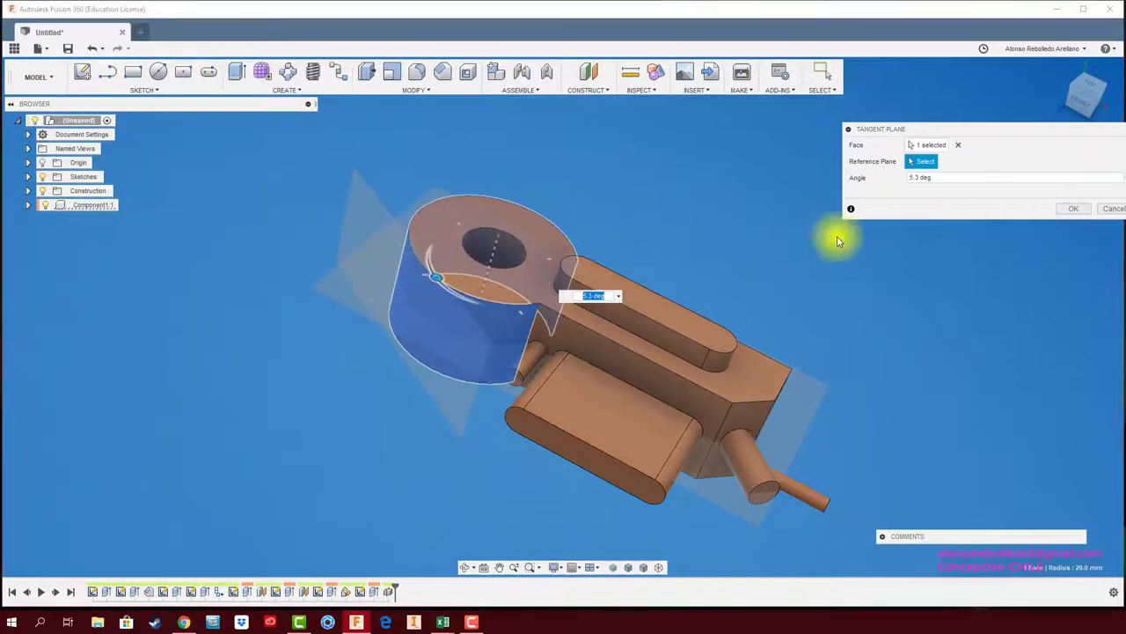
left_click(1066, 211)
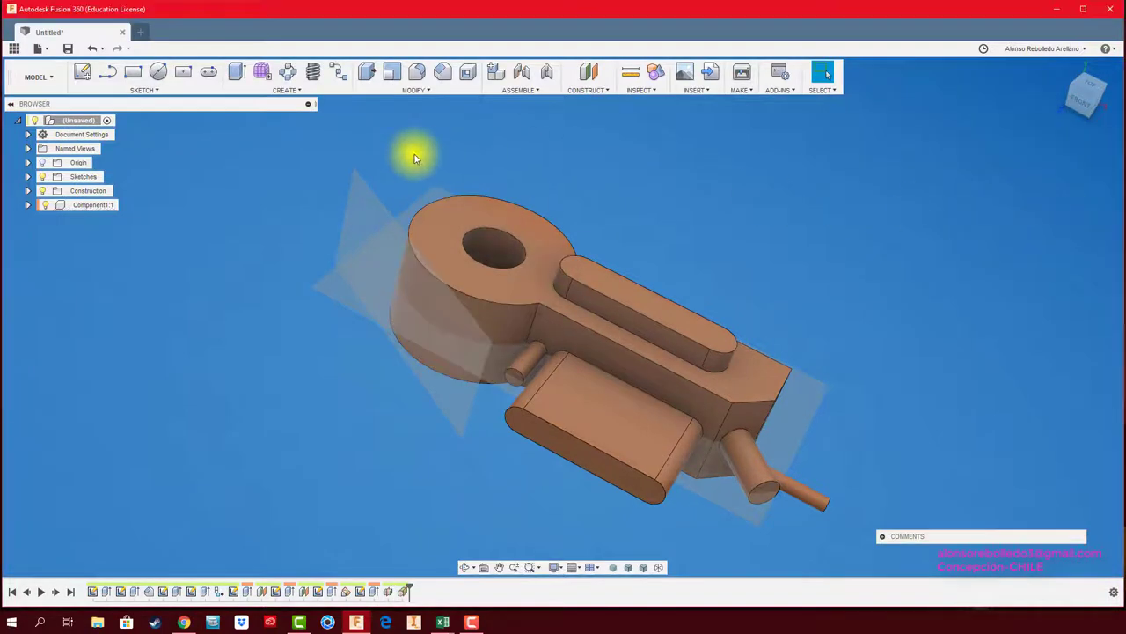
Create an offset plane 24.9 mm beyond the tangent plane
left_click(589, 74)
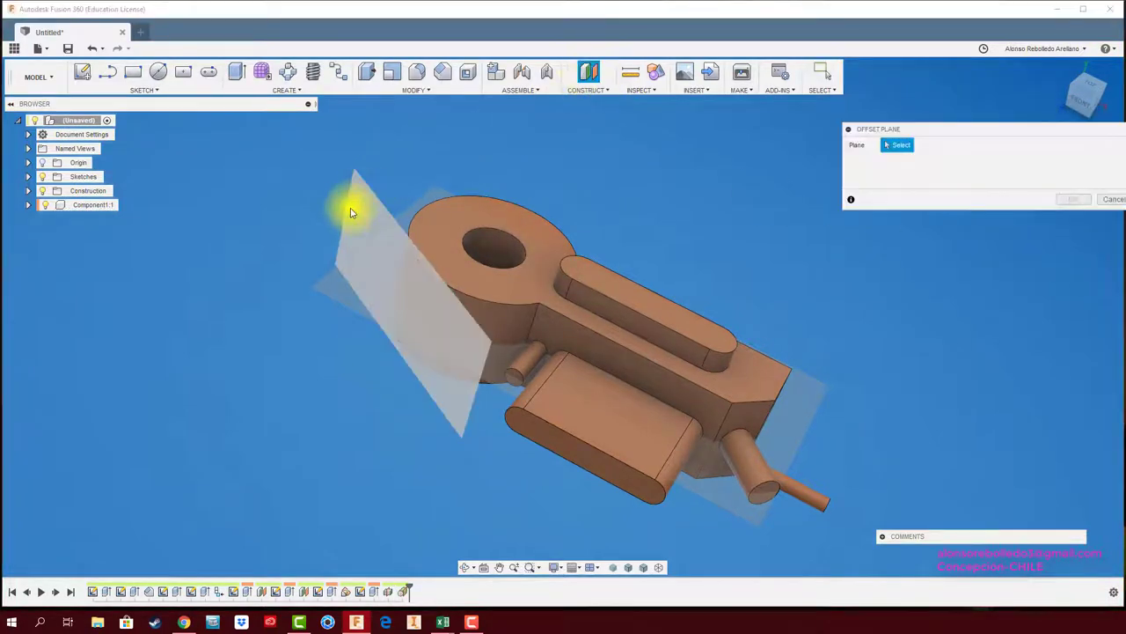
left_click(352, 206)
left_click_drag(338, 202, 244, 219)
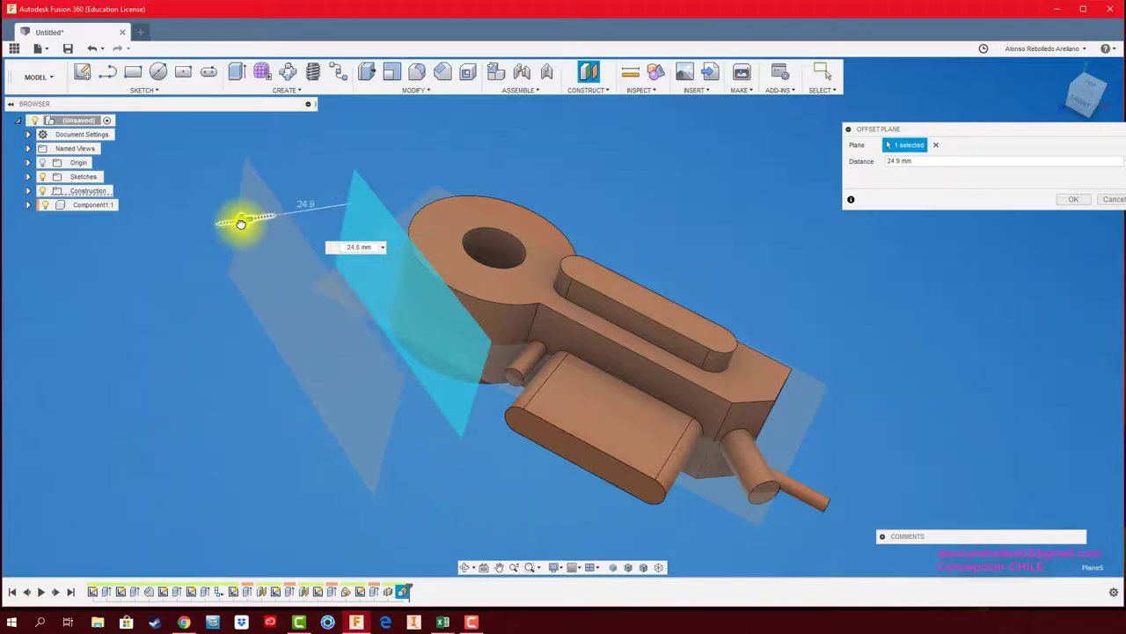
left_click(1071, 201)
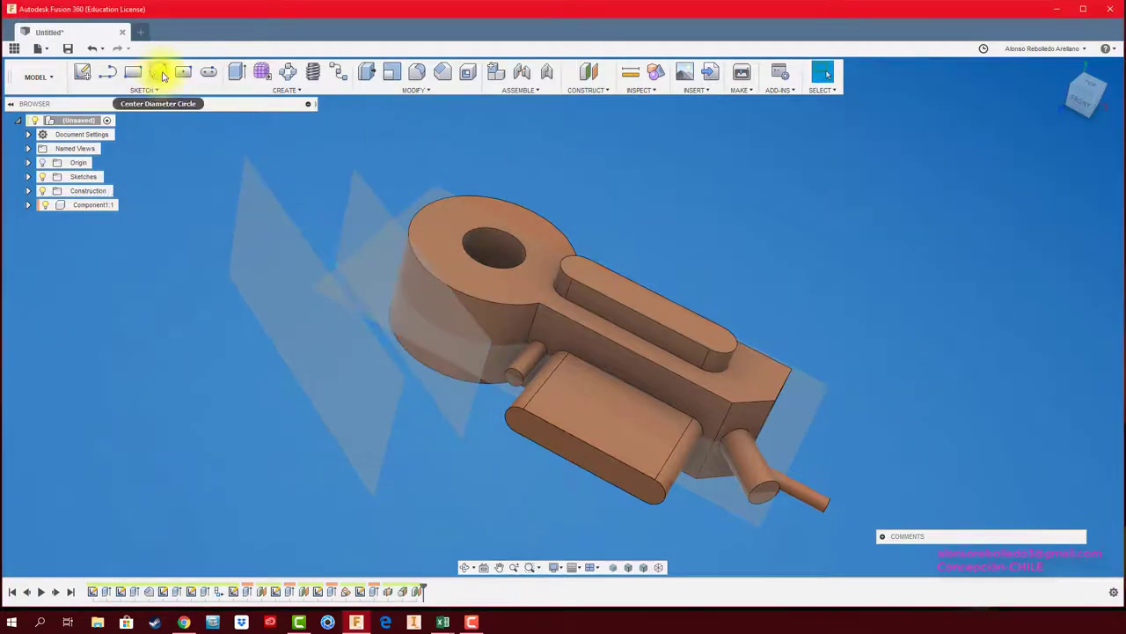
Sketch a slot on the offset plane by placing two centre points and a width
left_click(208, 72)
left_click(264, 199)
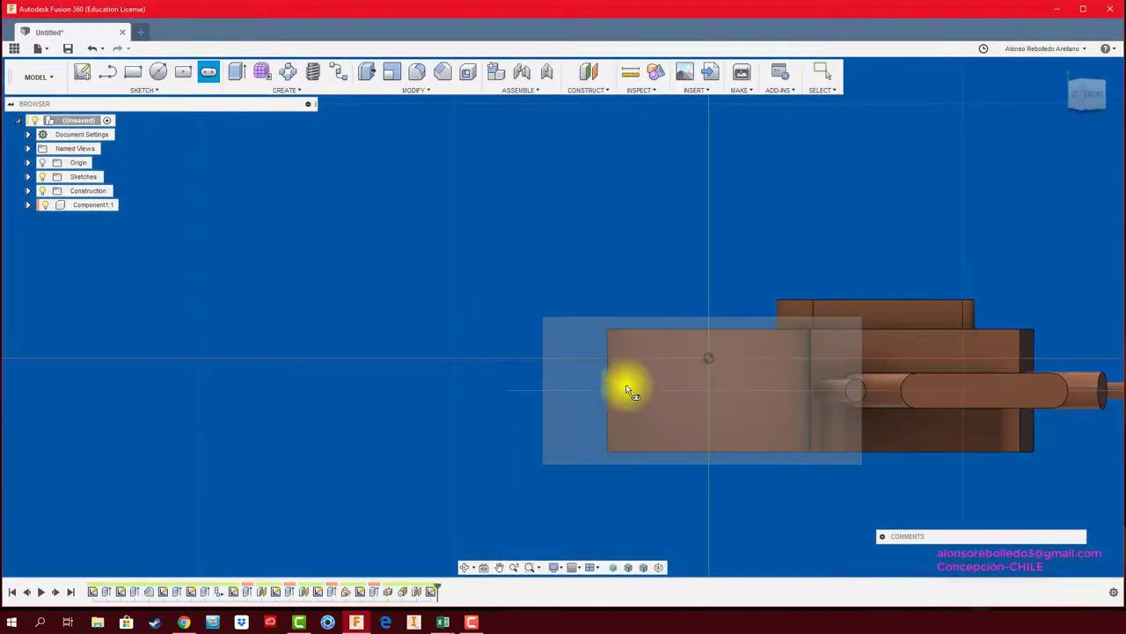
left_click(593, 389)
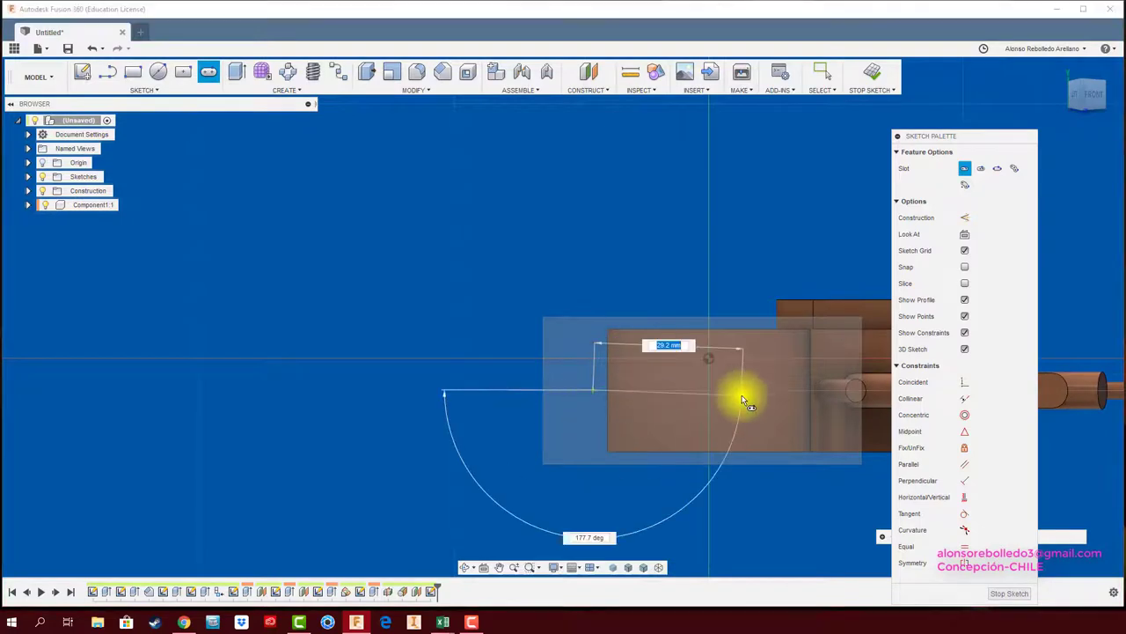
left_click(742, 389)
left_click(747, 367)
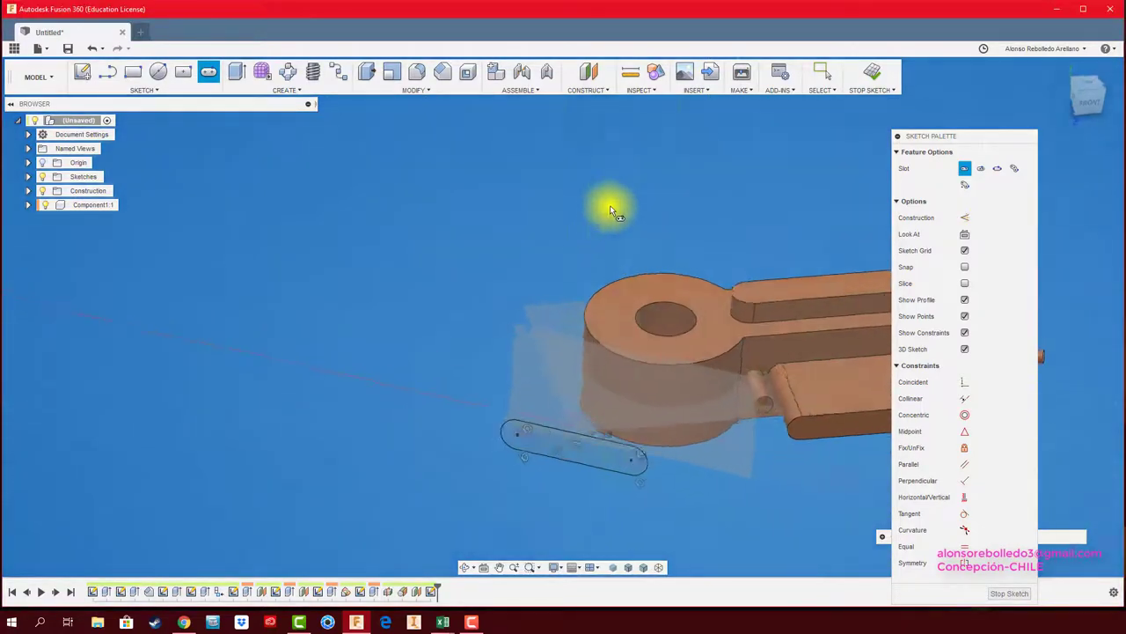
Extrude the slot -102.8 mm through the eye, joined to the part
key("e")
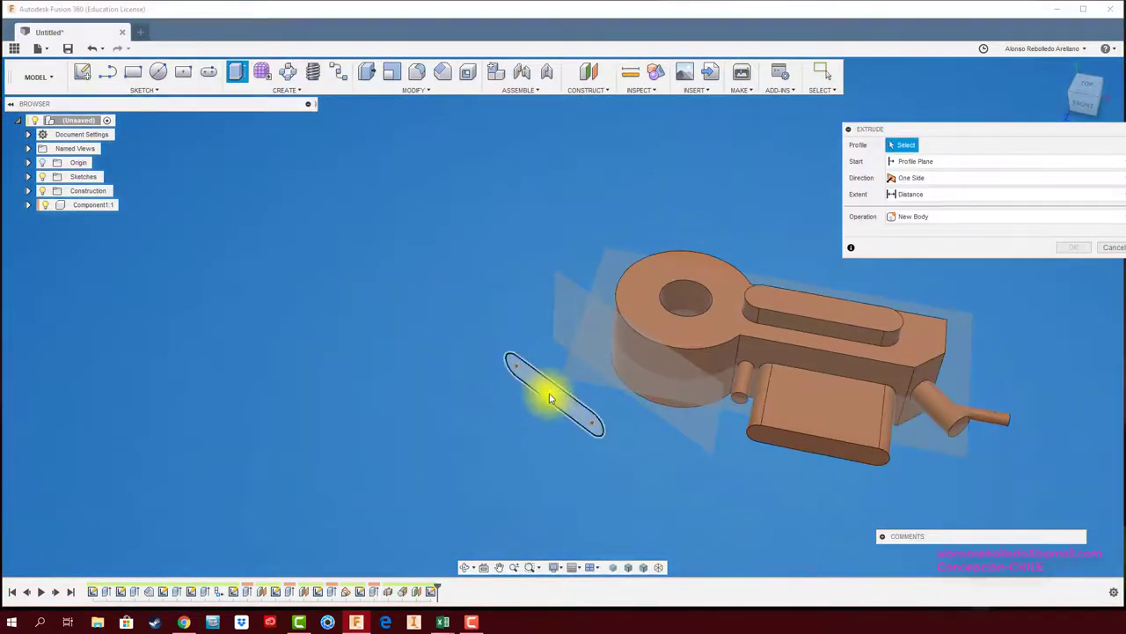
left_click(541, 394)
left_click_drag(543, 397, 698, 324)
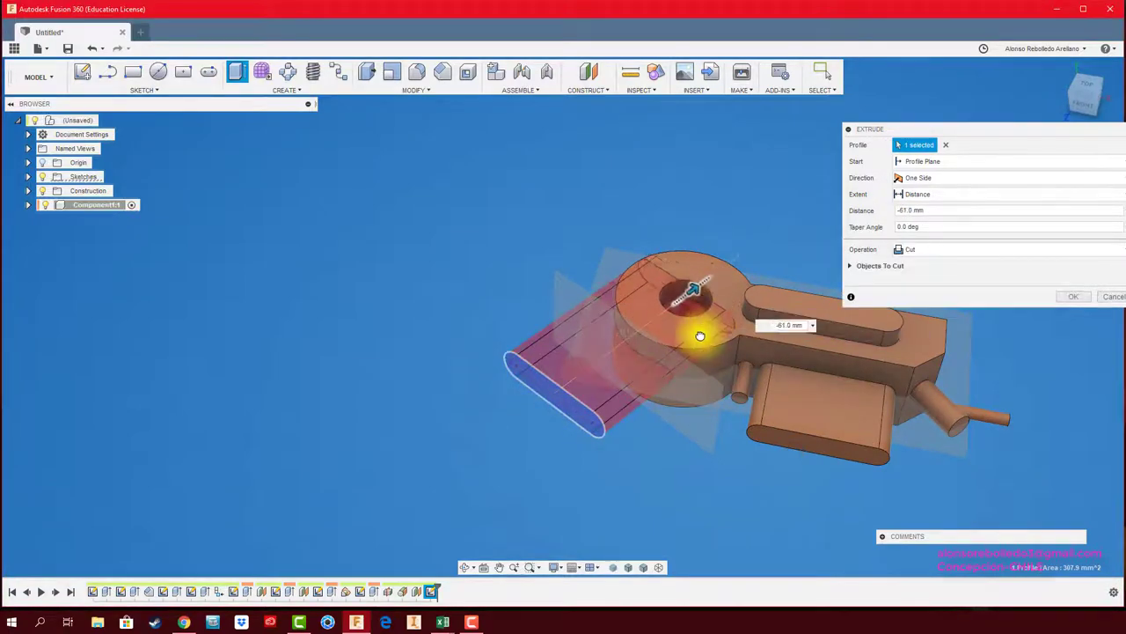
left_click_drag(698, 324, 792, 218)
left_click(1006, 255)
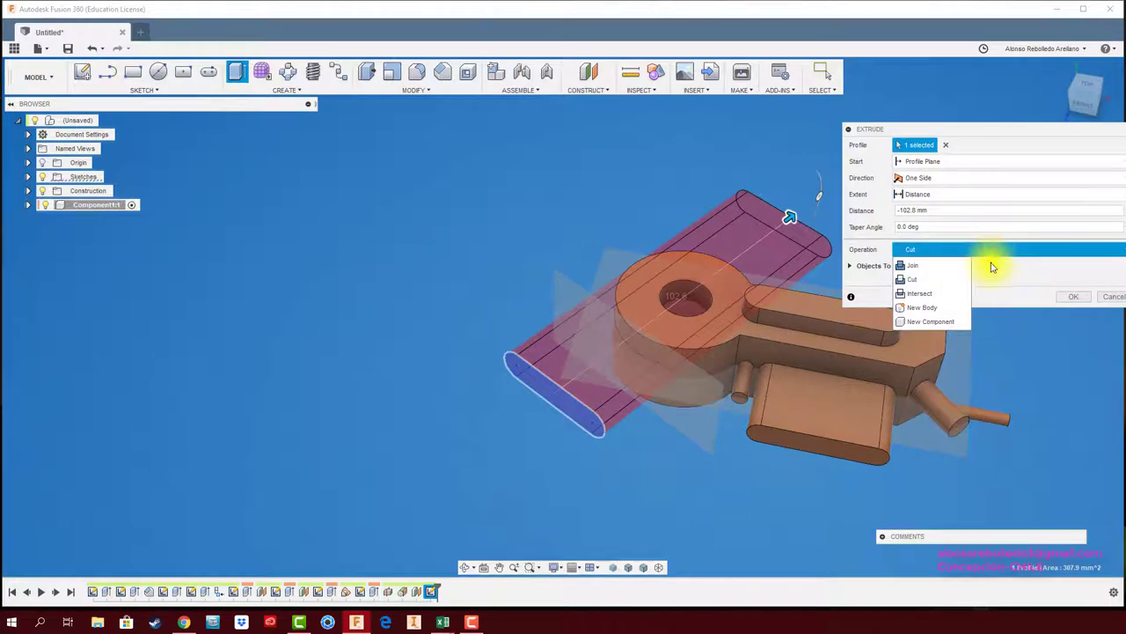
left_click(922, 267)
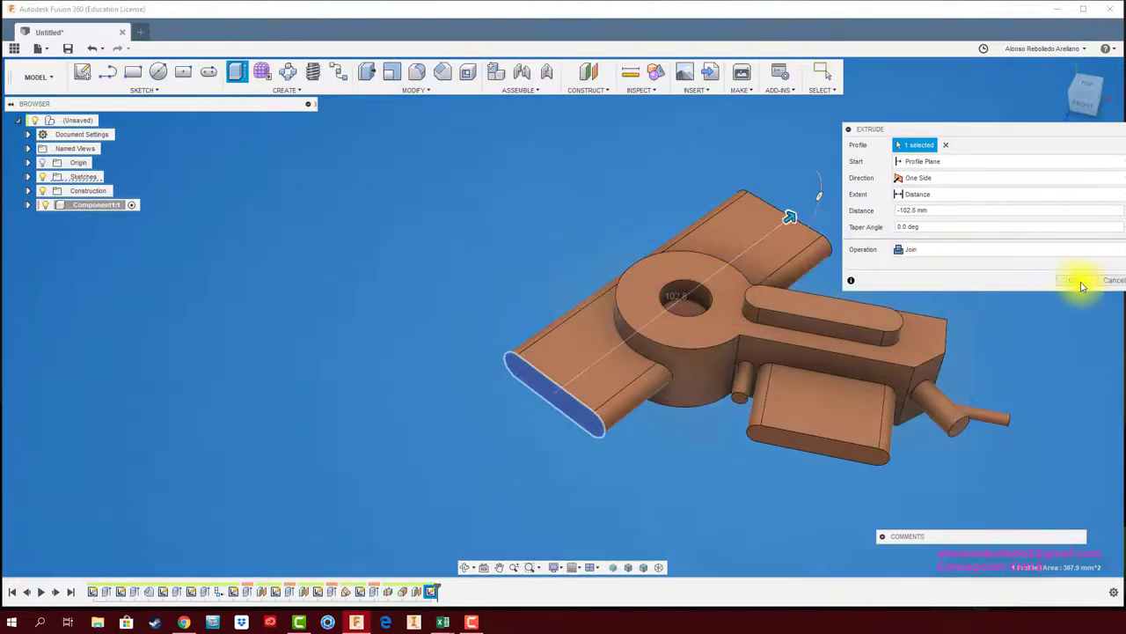
left_click(1069, 280)
middle_click_drag(868, 308, 551, 458, "shift")
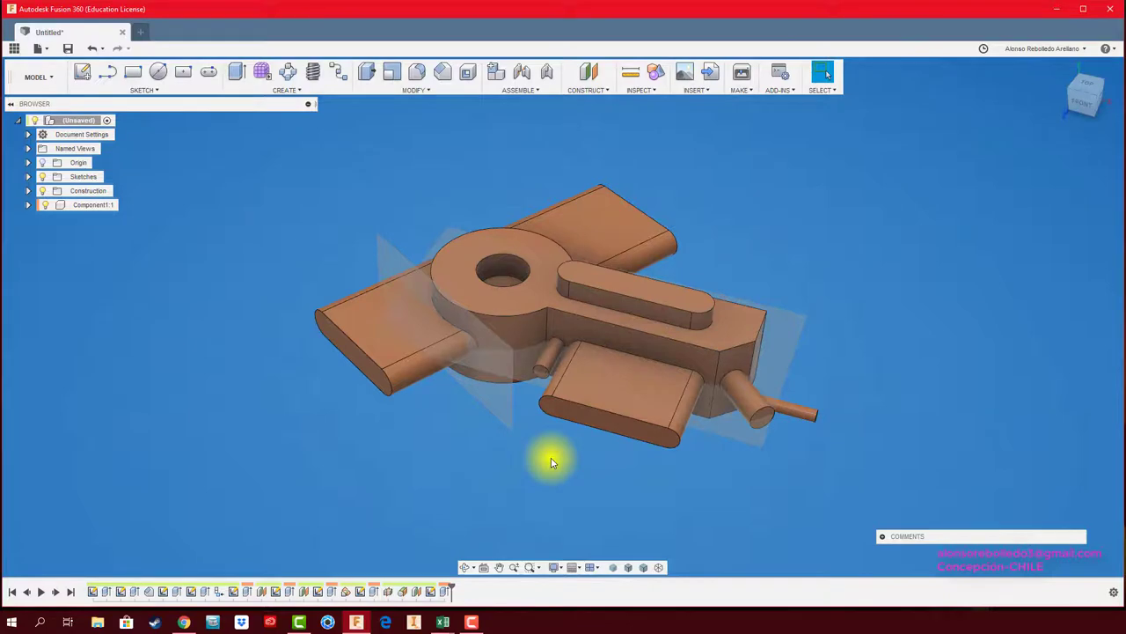
middle_click_drag(551, 461, 886, 388, "shift")
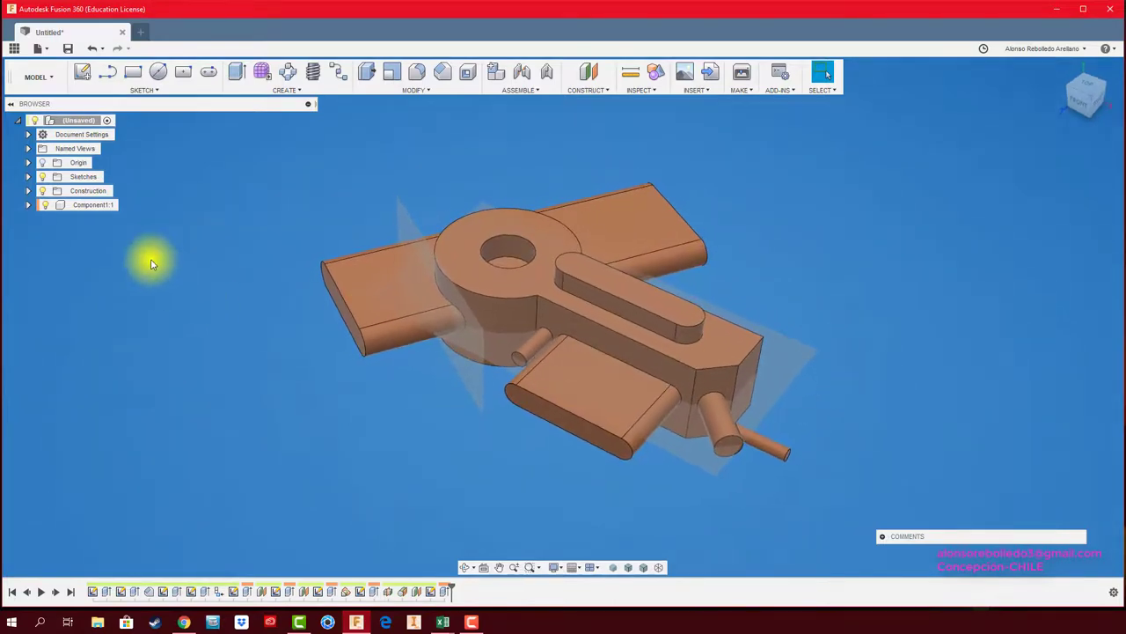
Expand the Origin and Construction folders in the Browser, then orbit to view Plane1 to Plane6
left_click(28, 177)
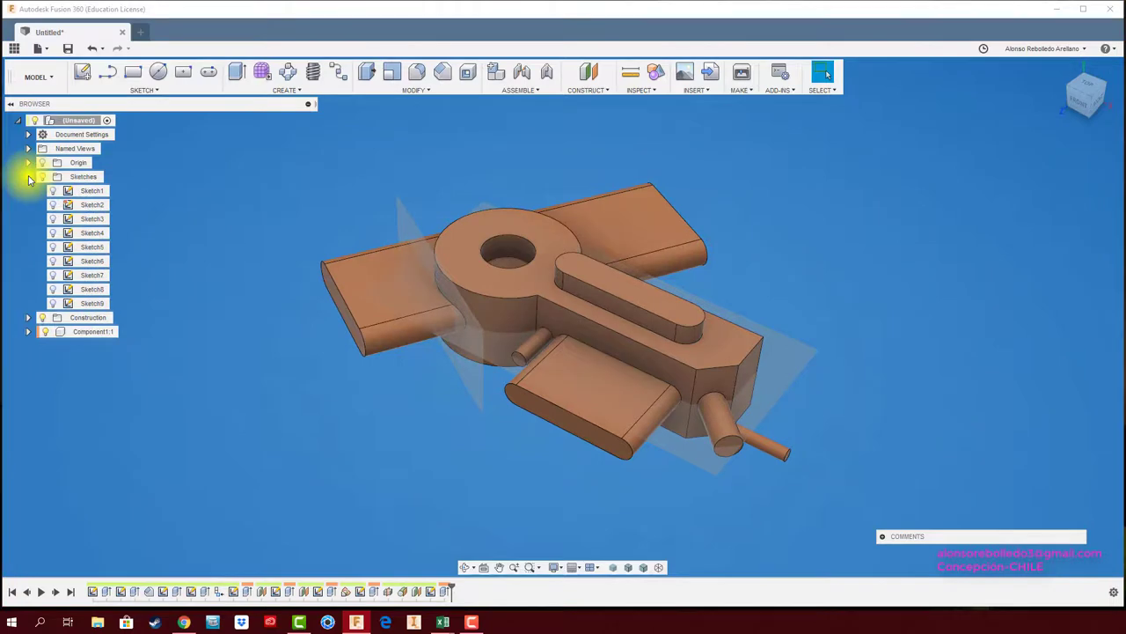
left_click(28, 177)
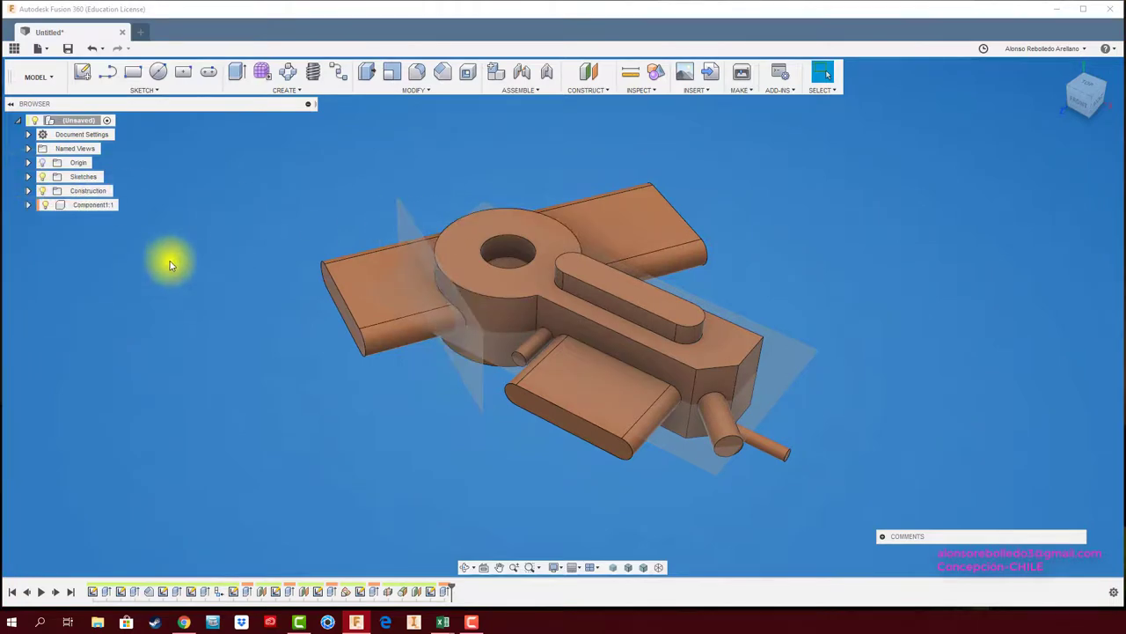
left_click(28, 163)
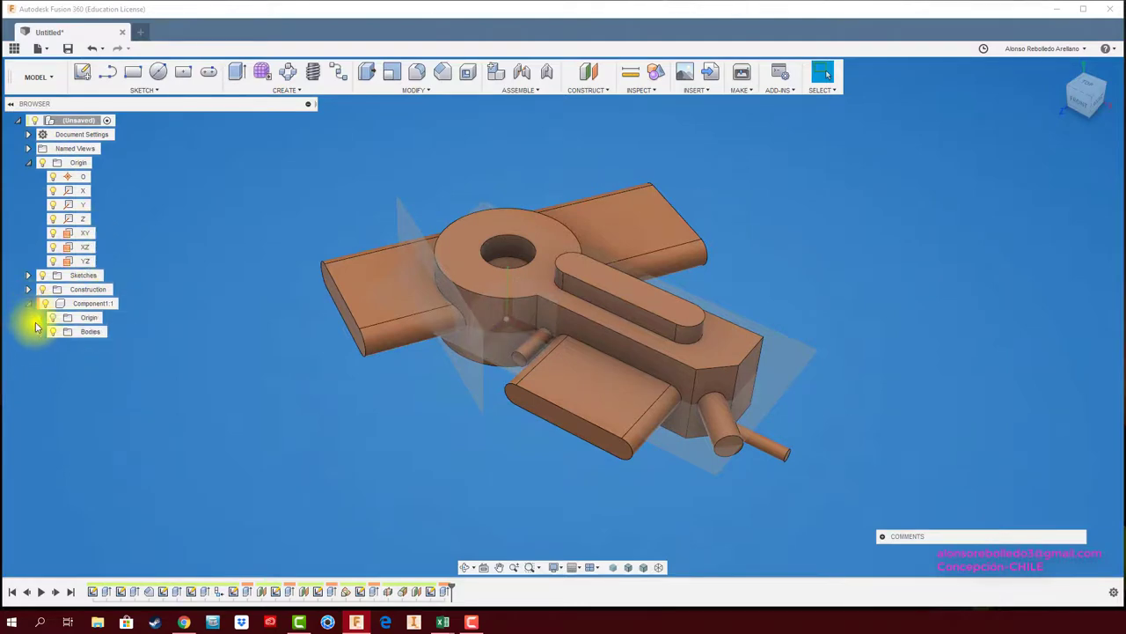
left_click(30, 290)
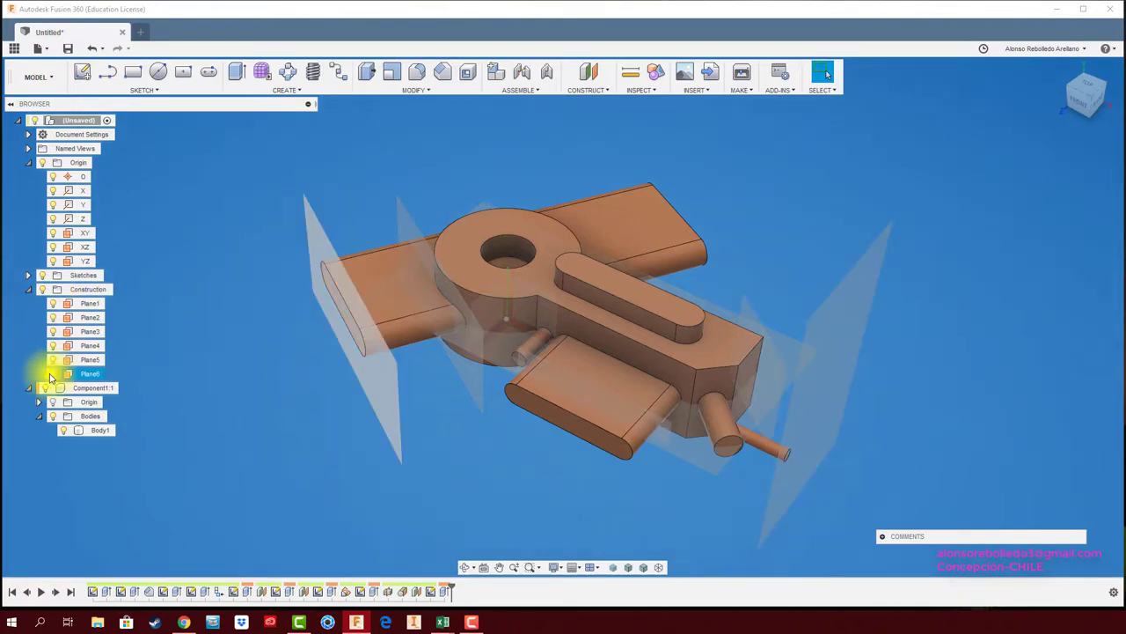
middle_click_drag(244, 384, 244, 378, "shift")
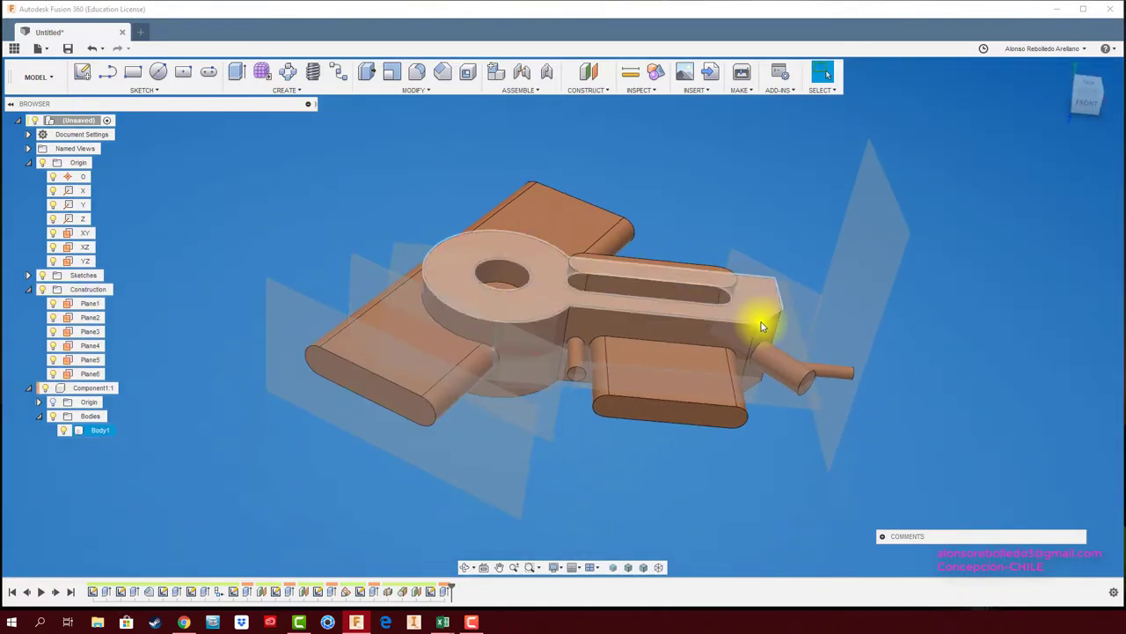
middle_click_drag(754, 319, 615, 412, "shift")
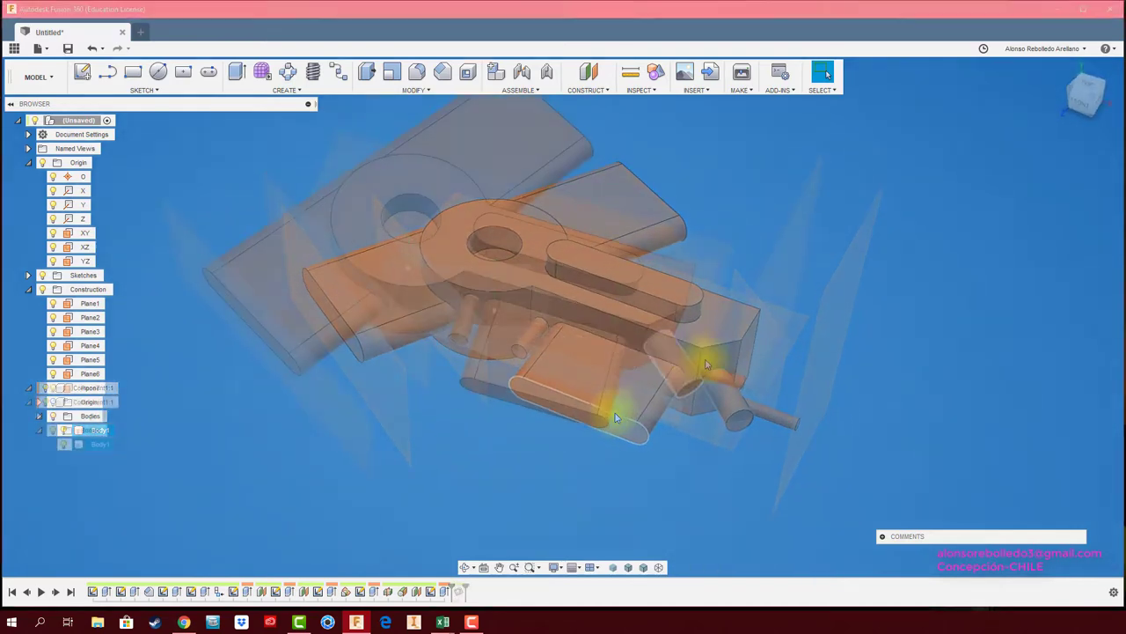